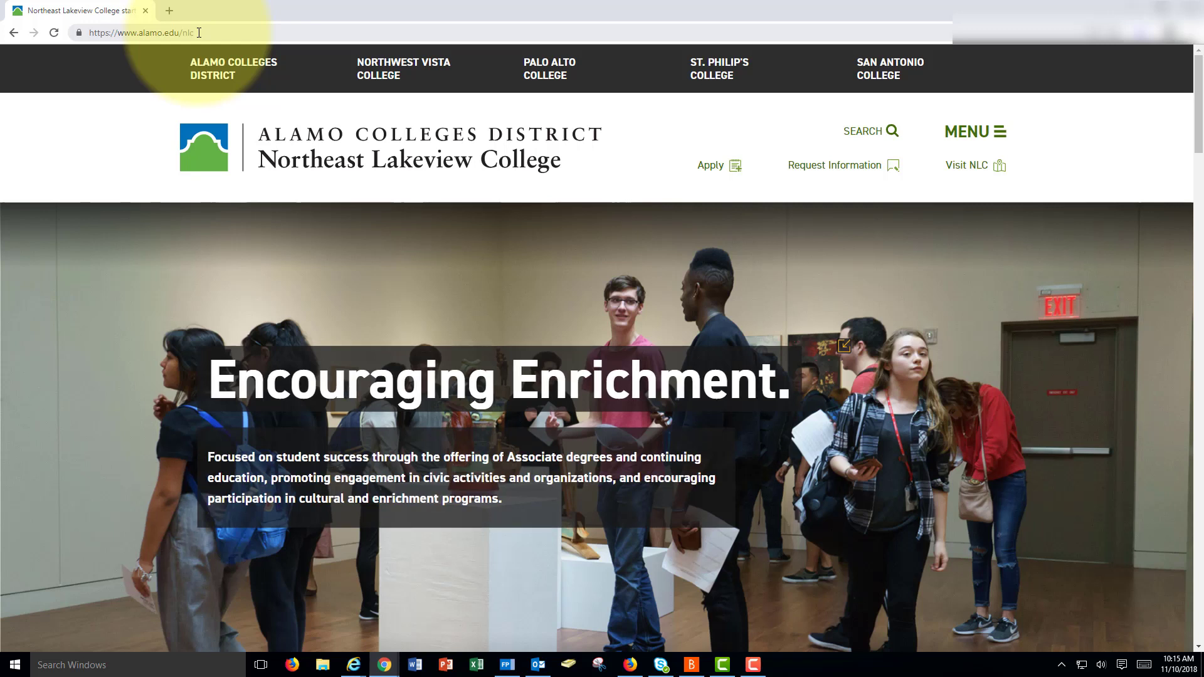
Go to portal.office.com and bring up the full list of Office apps
{"action": "left_click", "coordinate": [199, 33]}
{"action": "type", "text": "por"}
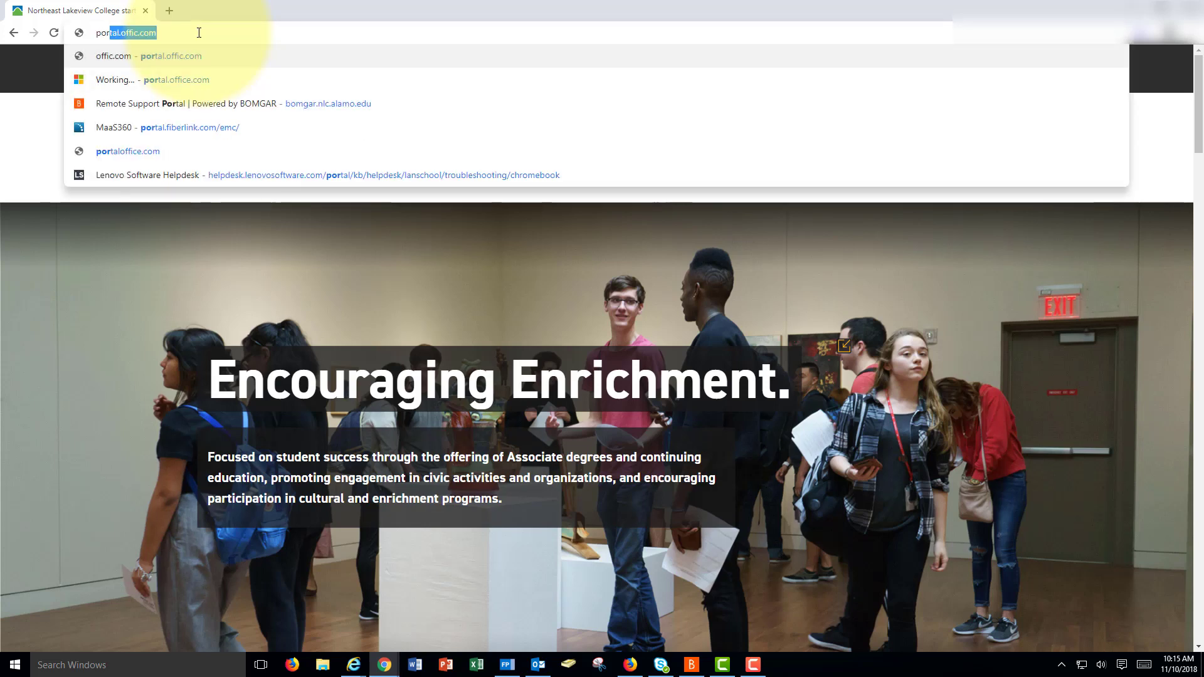
{"action": "type", "text": "tal.office.com"}
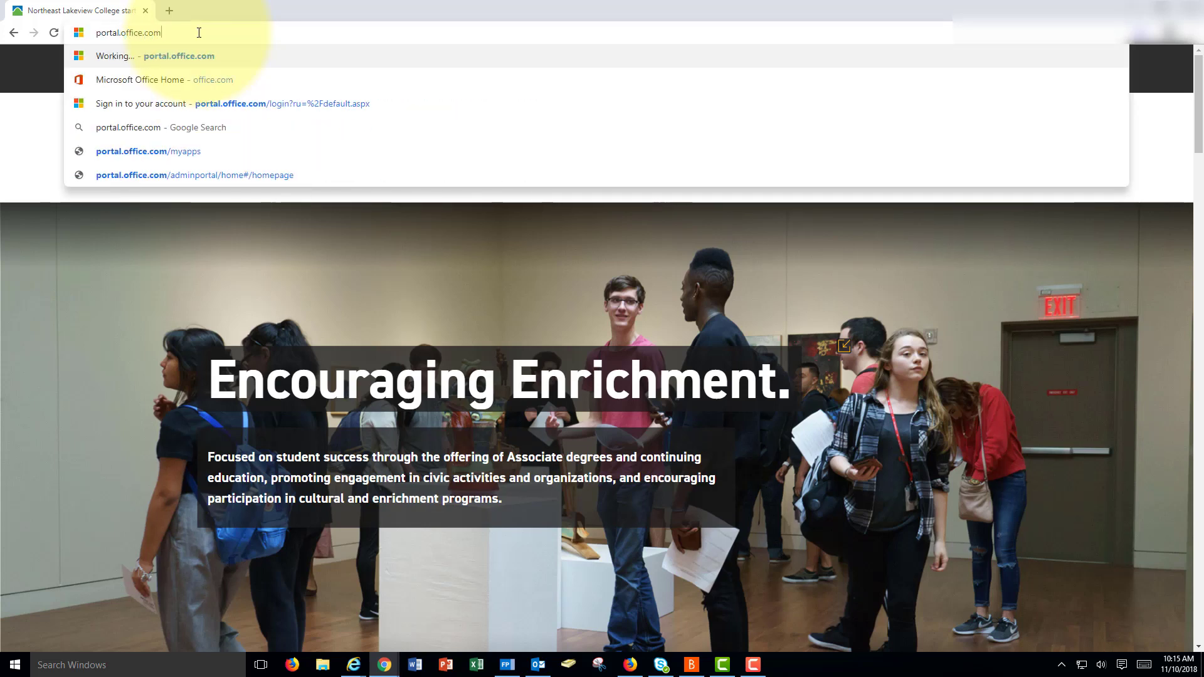
{"action": "key", "text": "Return"}
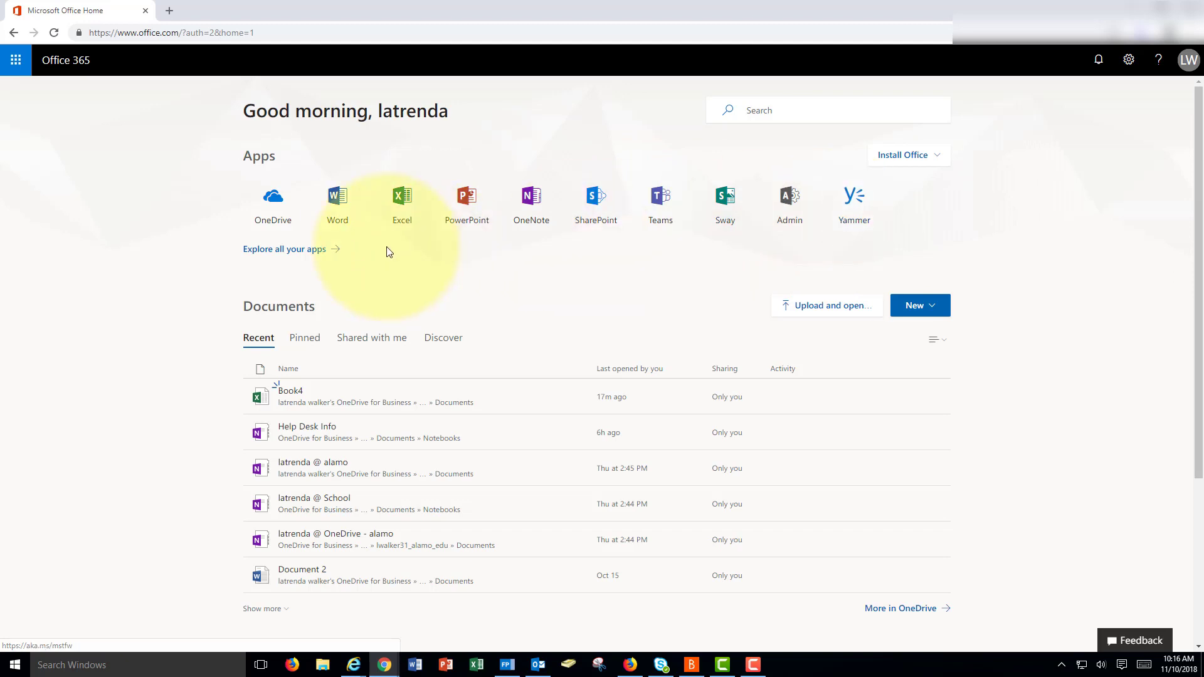
{"action": "left_click", "coordinate": [294, 257]}
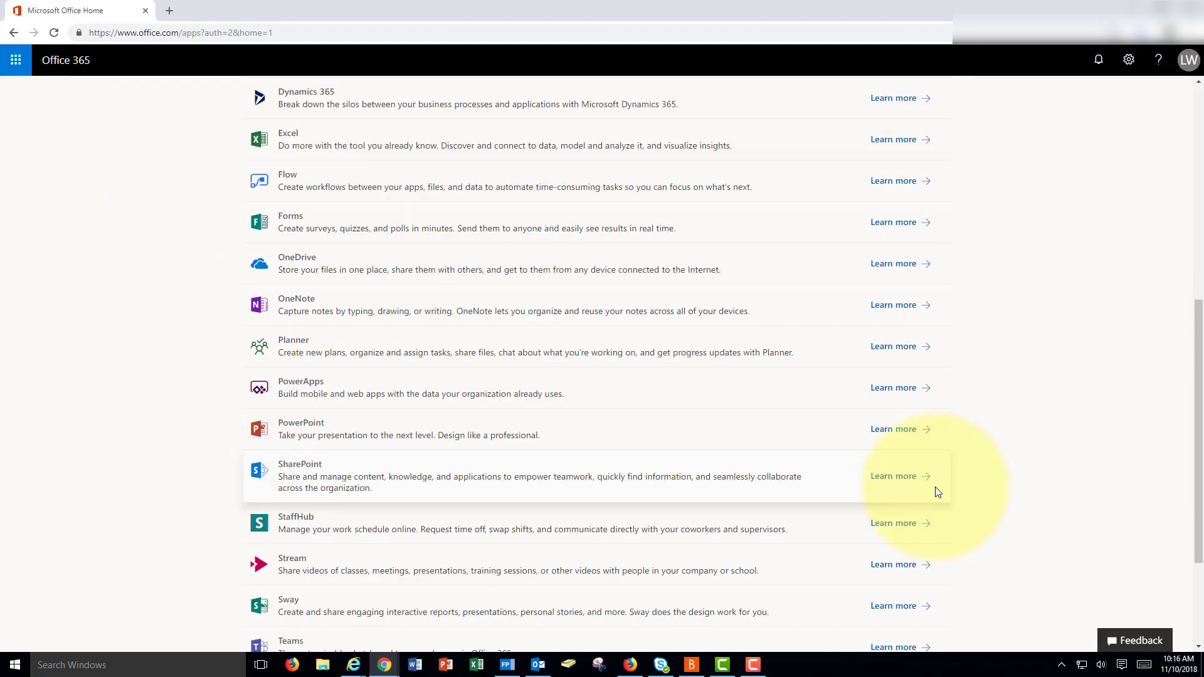
Create the form 'Sign in sheet' with a long-answer text question 'Banner ID'
{"action": "left_click", "coordinate": [316, 219]}
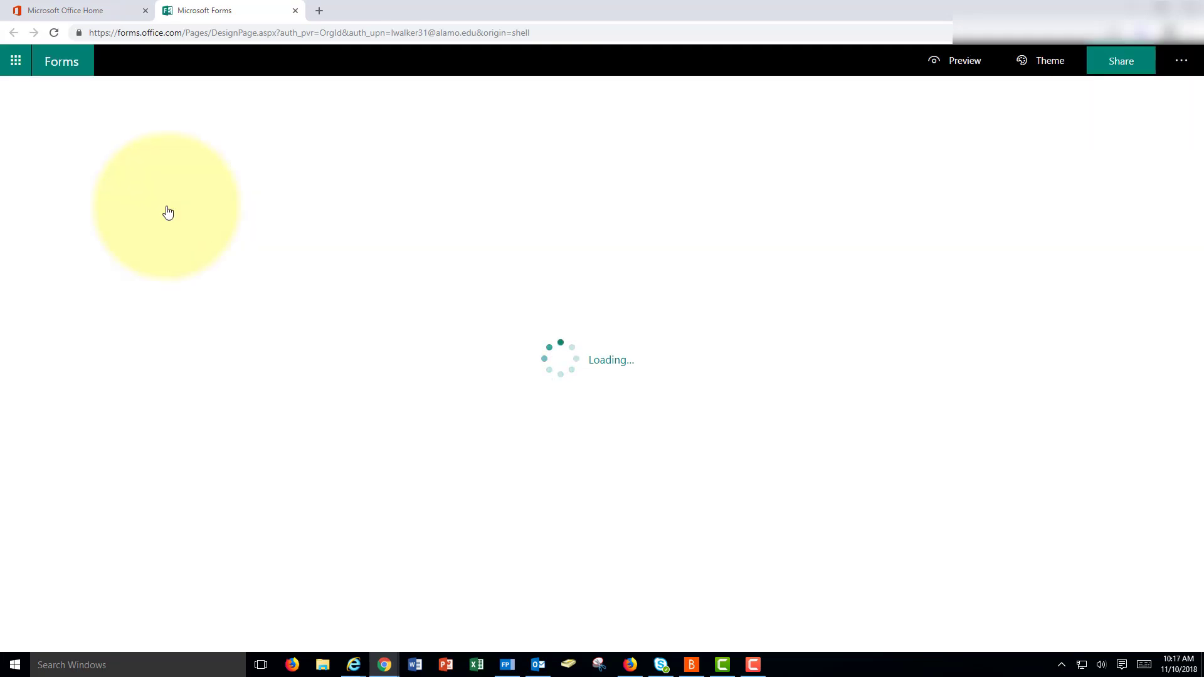
{"action": "type", "text": "Sign in sheet"}
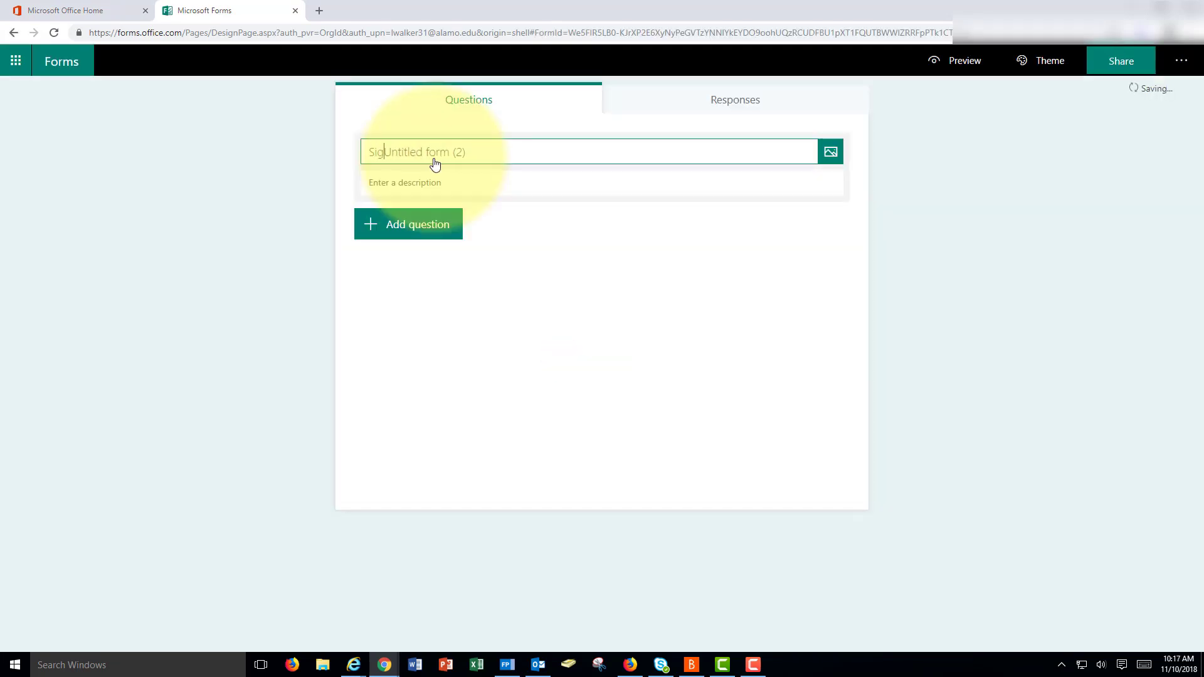
{"action": "left_click", "coordinate": [406, 224]}
{"action": "left_click", "coordinate": [518, 226]}
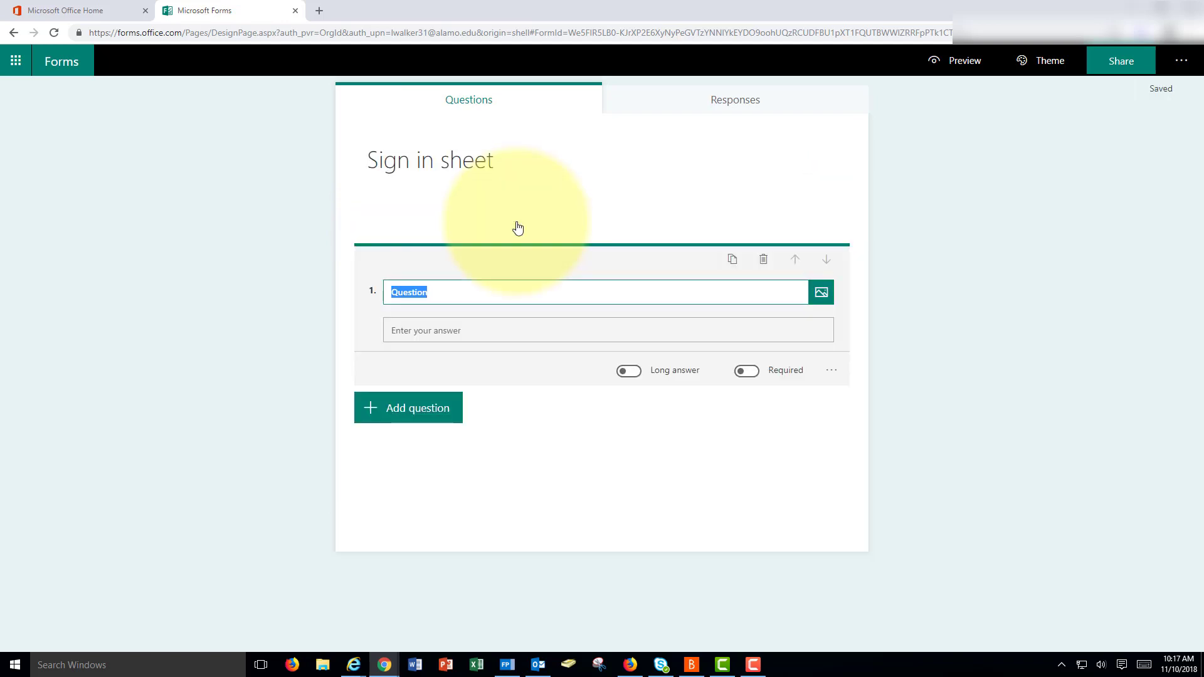
{"action": "type", "text": "Banner ID"}
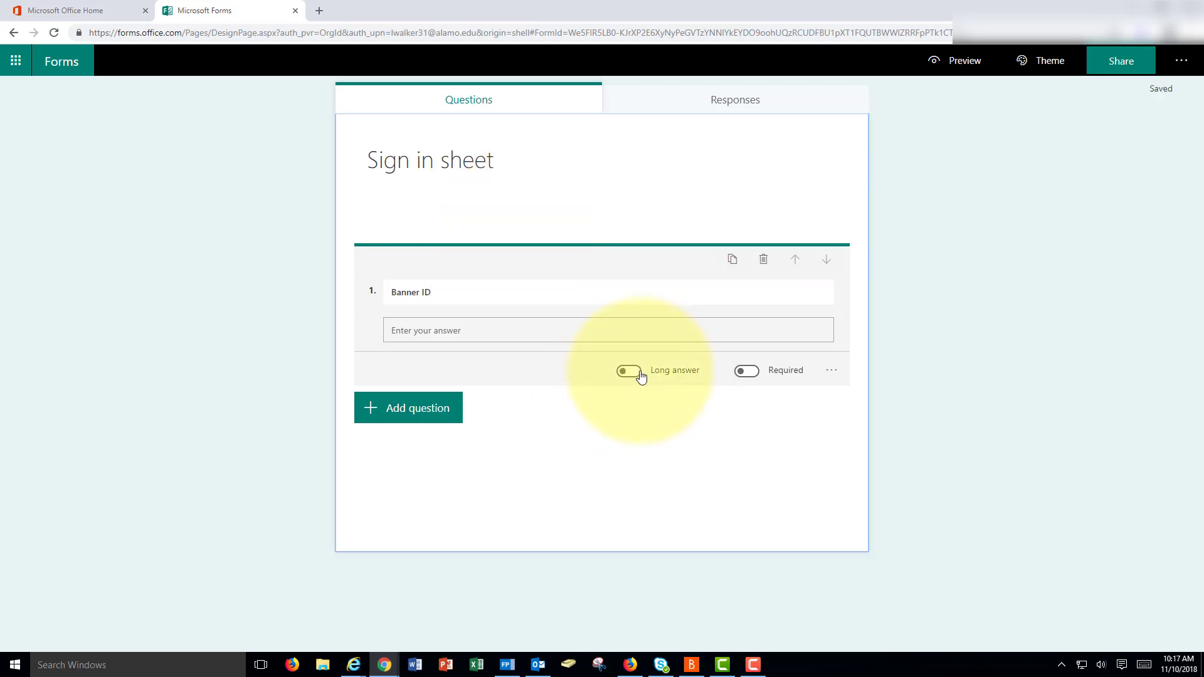
{"action": "left_click", "coordinate": [630, 372]}
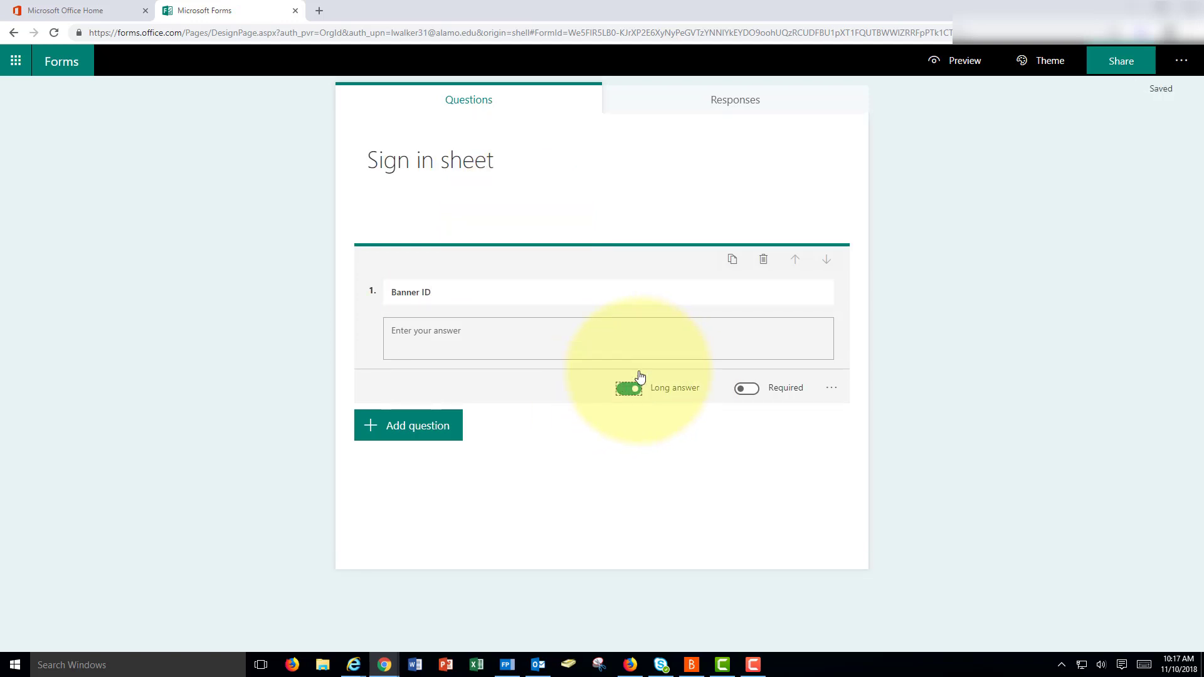
Add choice question 'Status' with options Teacher, Student and Staff
{"action": "left_click", "coordinate": [416, 429]}
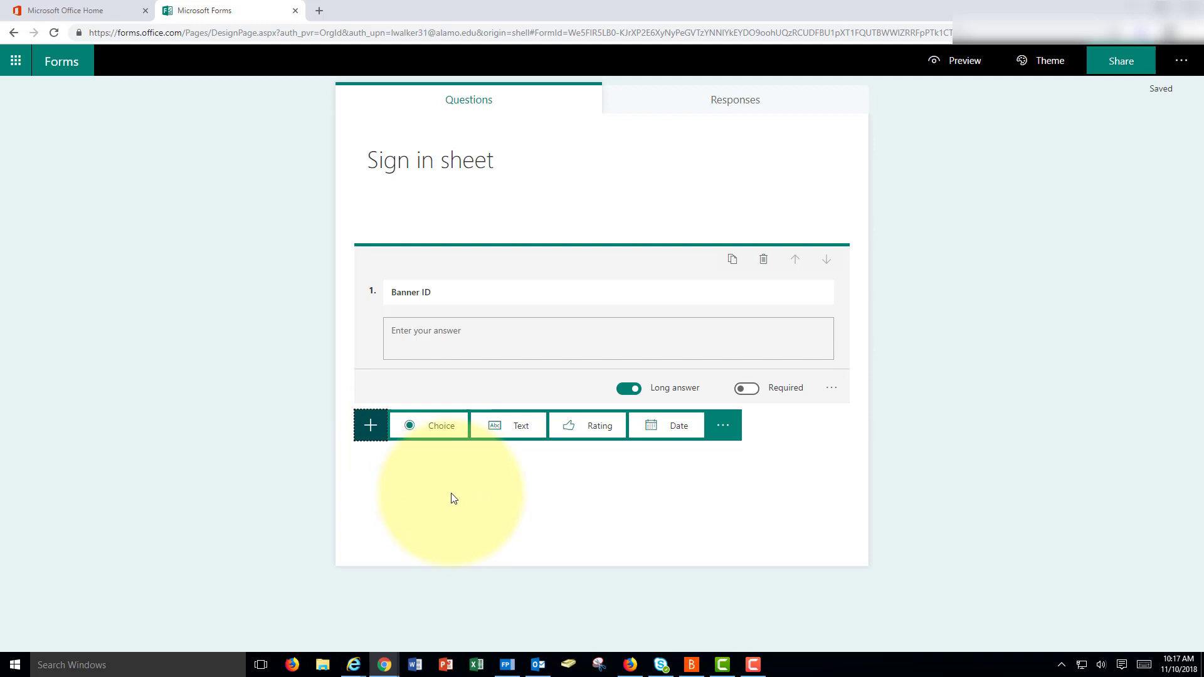
{"action": "left_click", "coordinate": [416, 429]}
{"action": "type", "text": "Status"}
{"action": "left_click", "coordinate": [457, 360]}
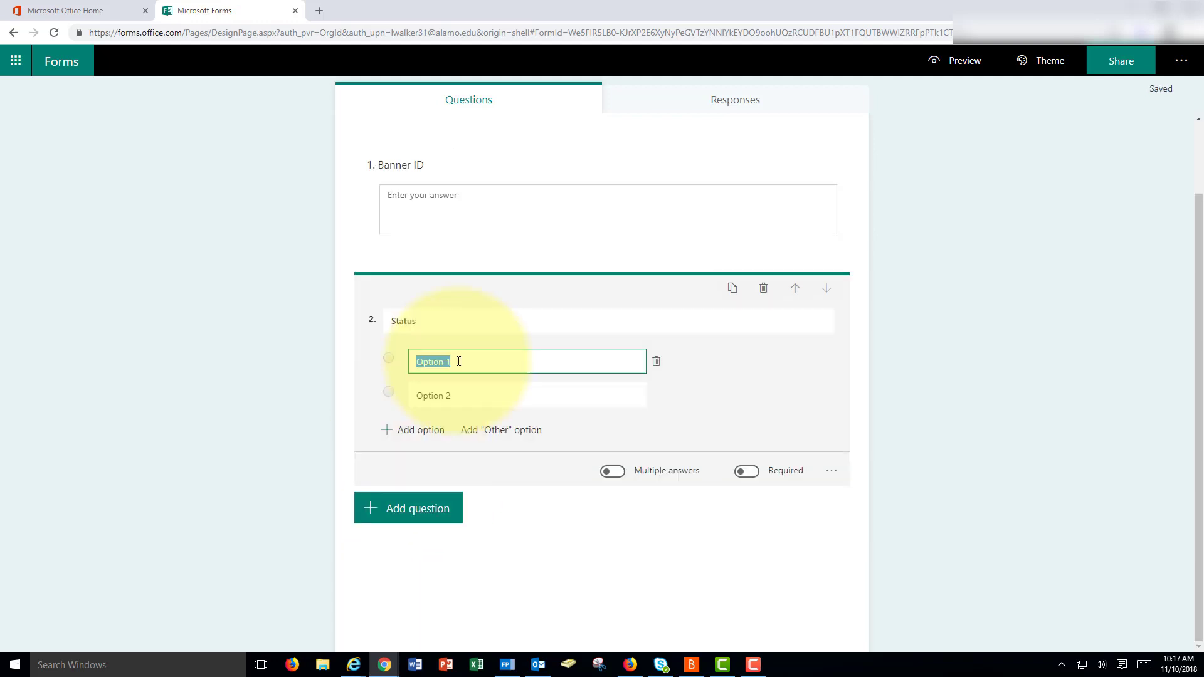
{"action": "type", "text": "Teacher"}
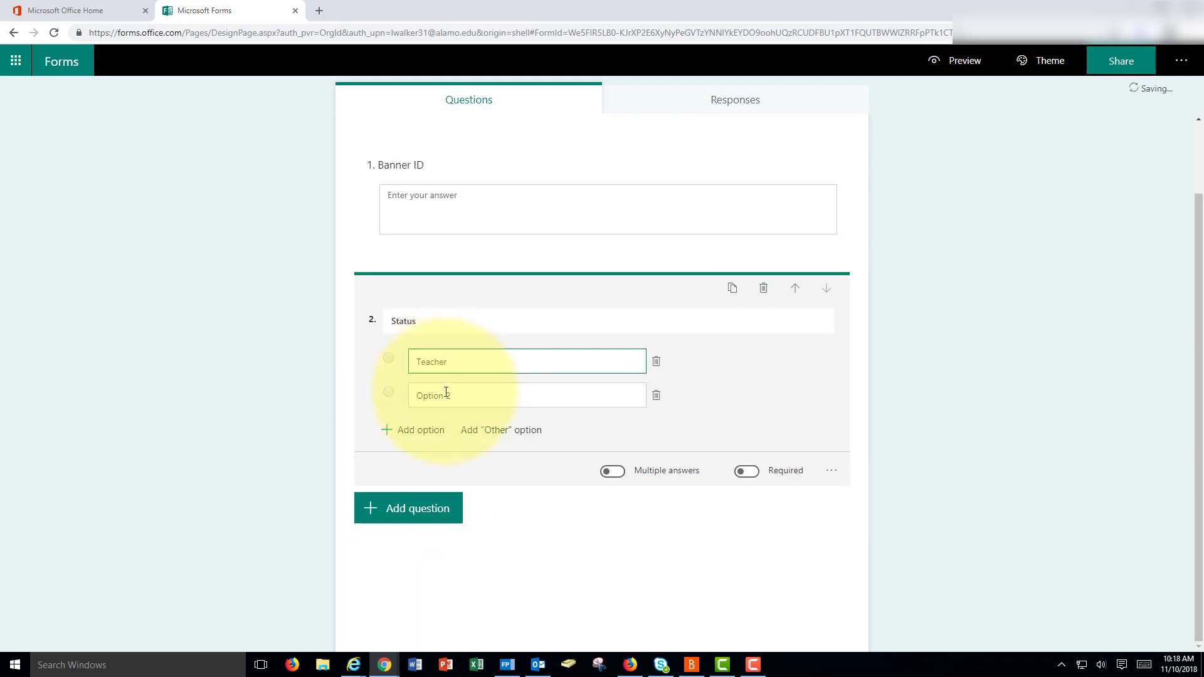
{"action": "left_click", "coordinate": [446, 393]}
{"action": "type", "text": "Student"}
{"action": "left_click", "coordinate": [439, 430]}
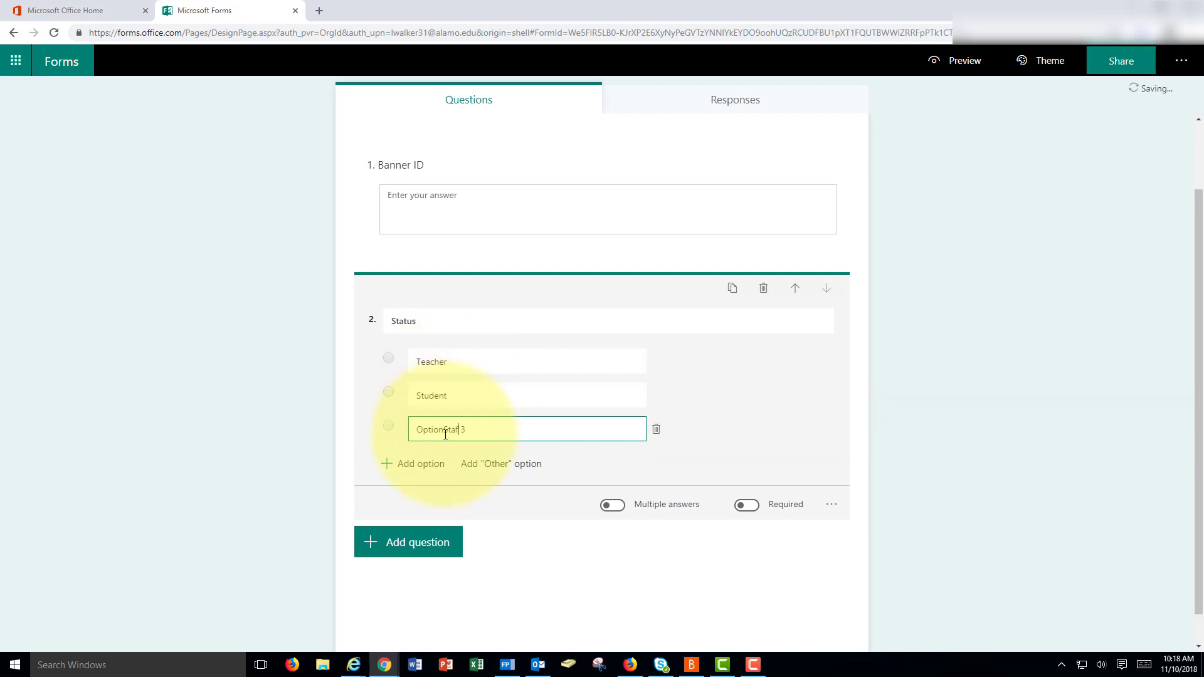
{"action": "type", "text": "Staff"}
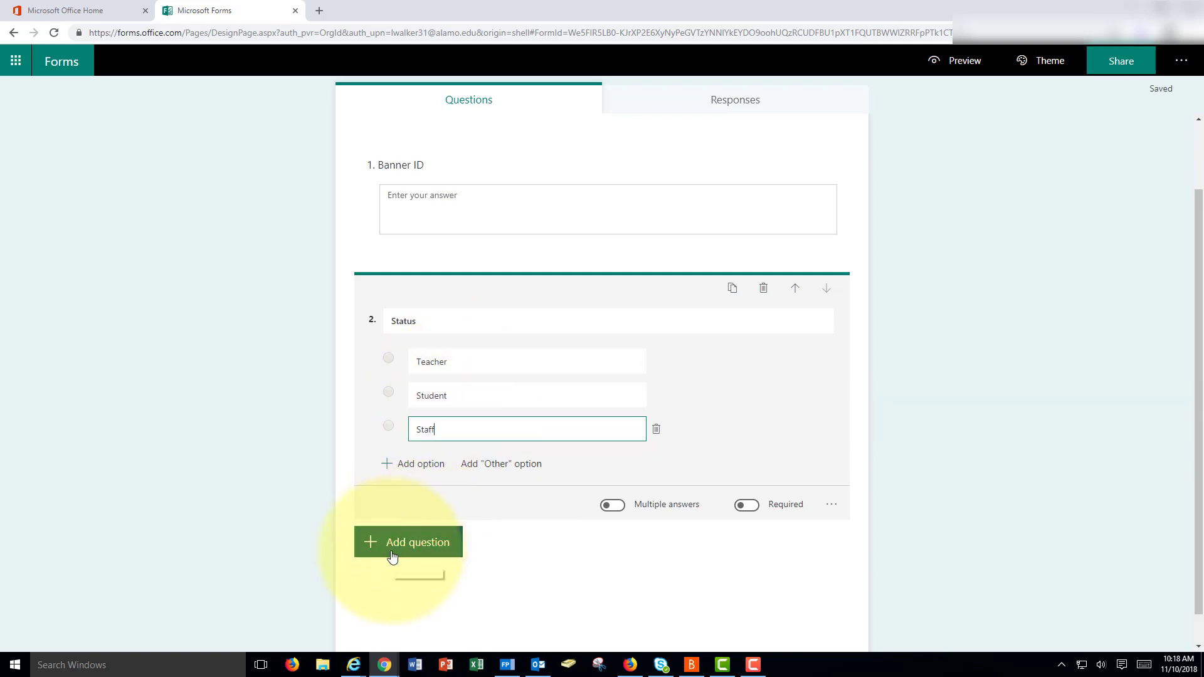
Add choice question 'Item Used' with options Lounge, Lab and Theater
{"action": "left_click", "coordinate": [397, 548]}
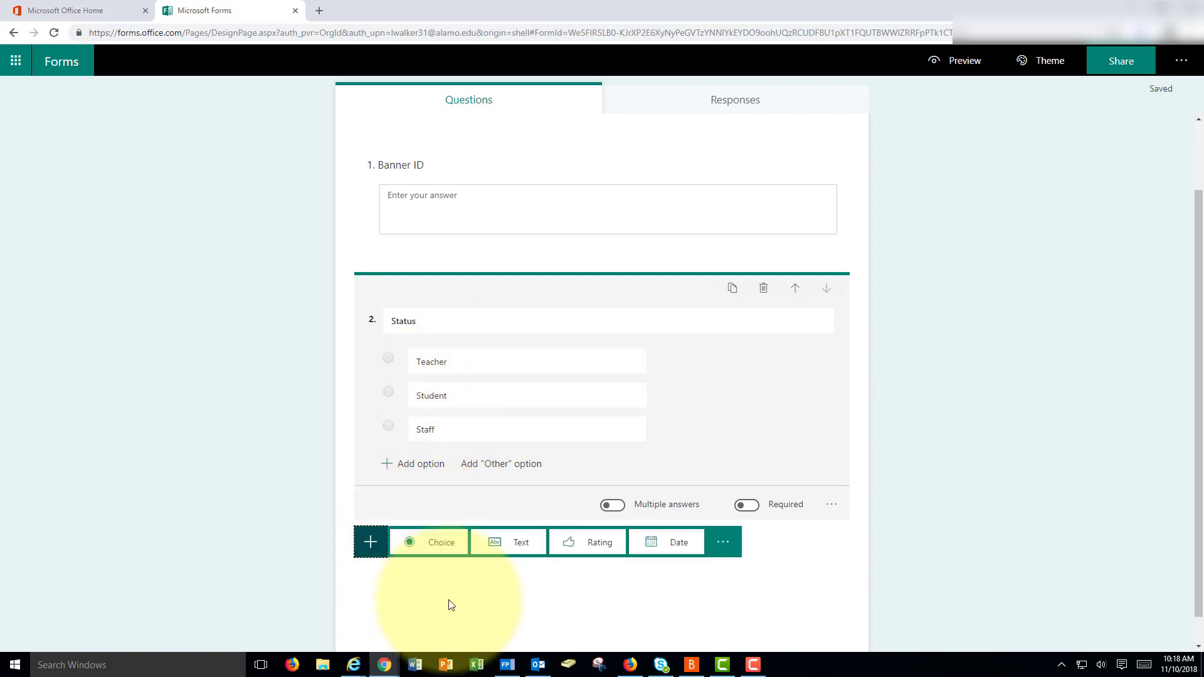
{"action": "left_click", "coordinate": [424, 547]}
{"action": "type", "text": "Item Used"}
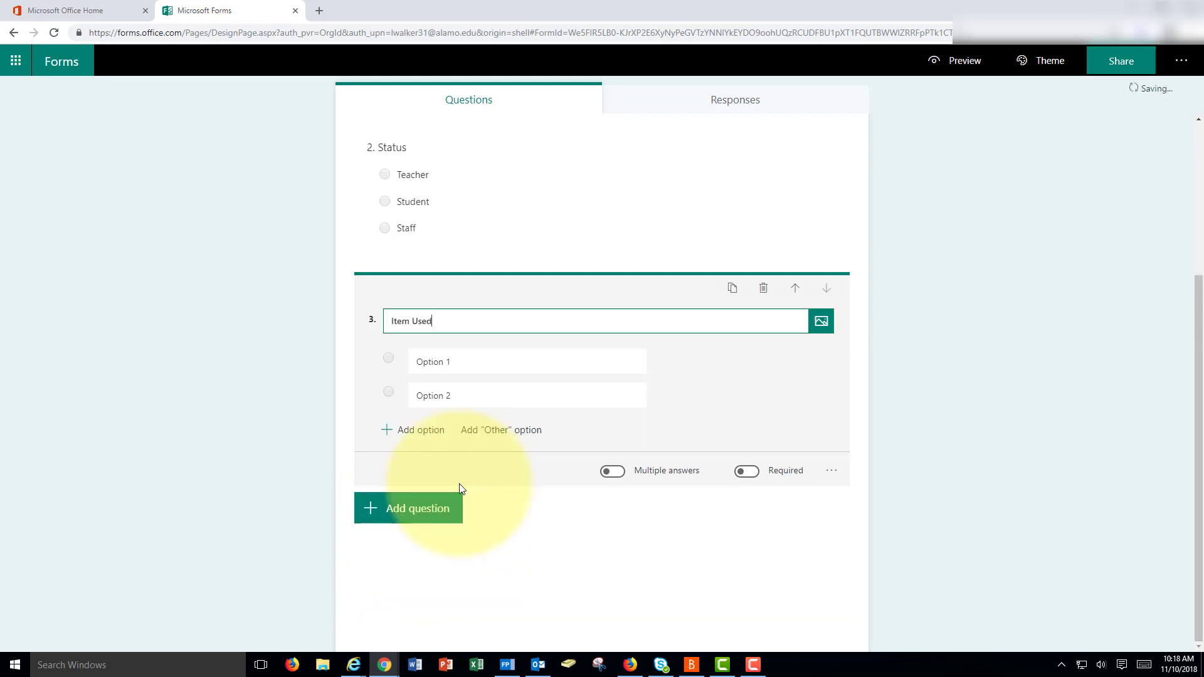
{"action": "left_click", "coordinate": [453, 357]}
{"action": "type", "text": "L"}
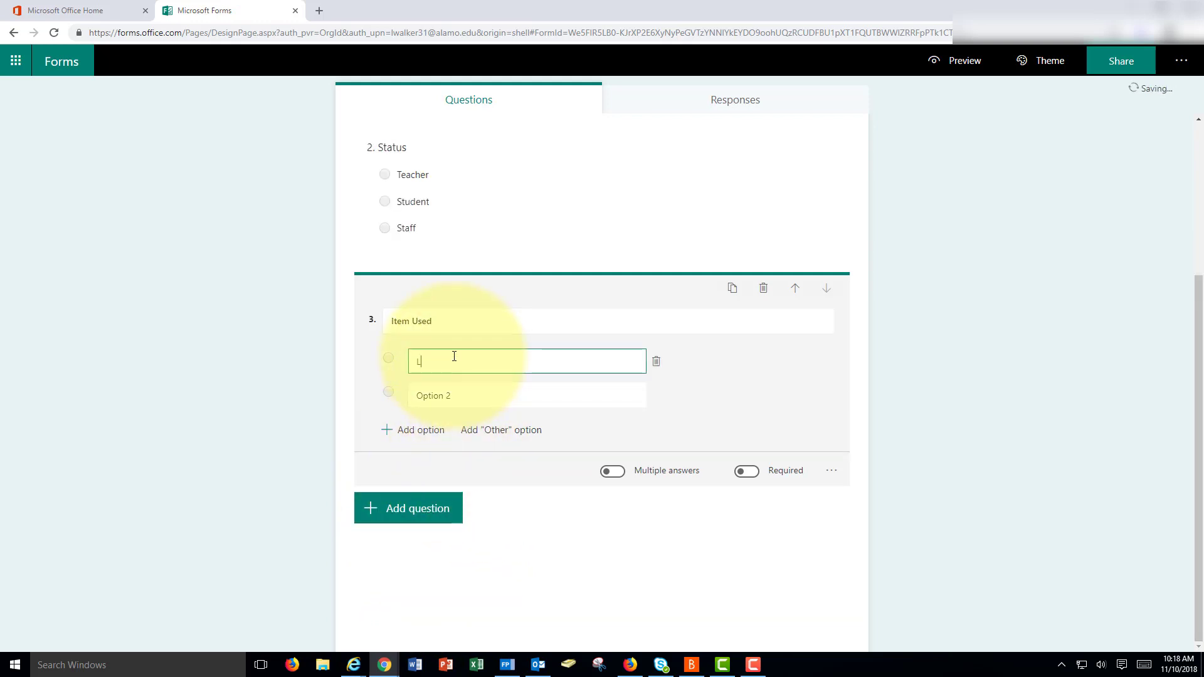
{"action": "type", "text": "ounge"}
{"action": "left_click", "coordinate": [416, 395]}
{"action": "type", "text": "Lab"}
{"action": "left_click", "coordinate": [432, 429]}
{"action": "type", "text": "Theater"}
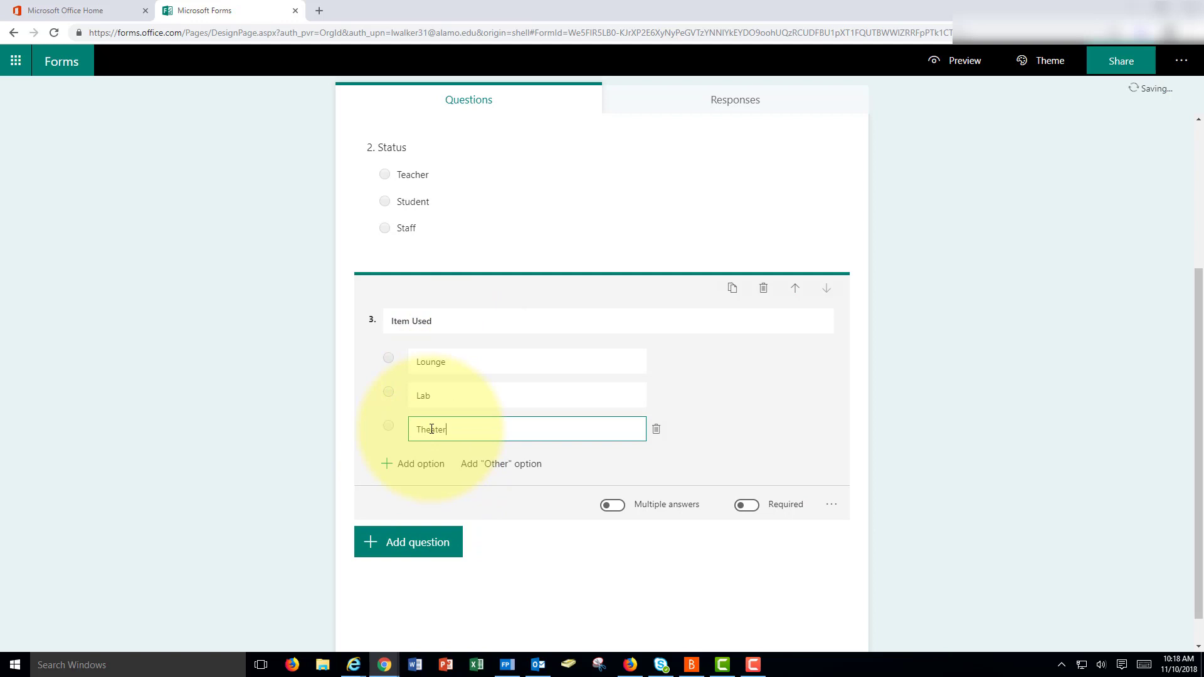
{"action": "left_click", "coordinate": [1107, 147]}
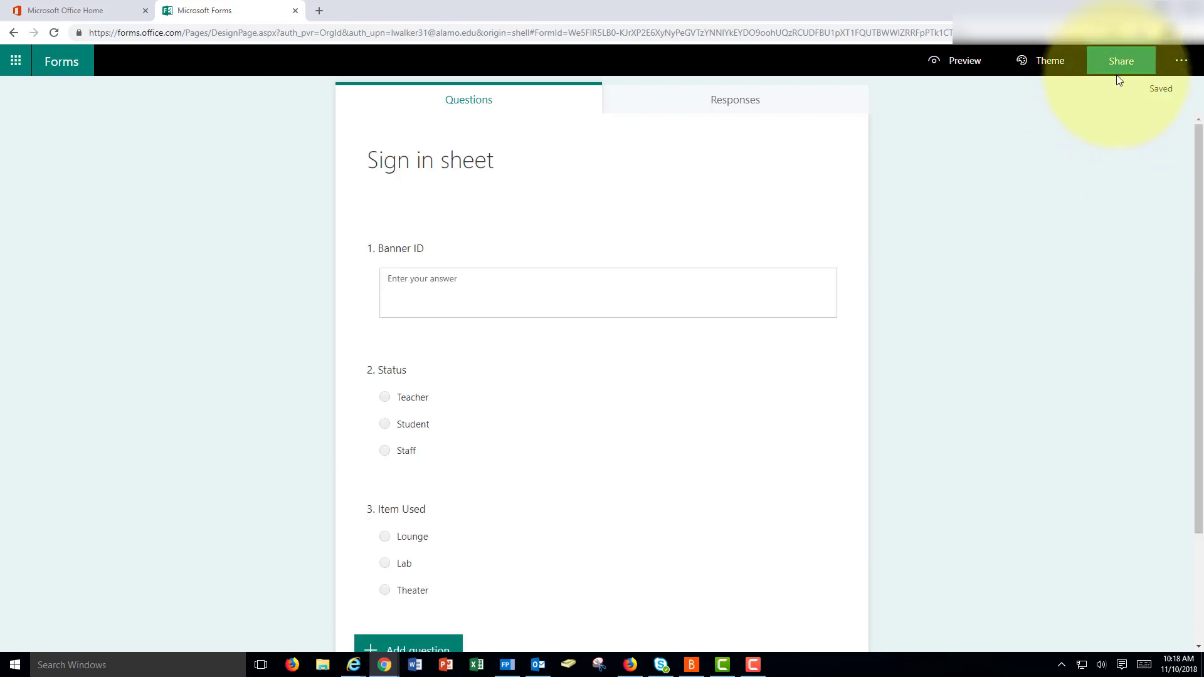
Allow anyone with the link to respond and copy the form's response link
{"action": "left_click", "coordinate": [1121, 73]}
{"action": "left_click", "coordinate": [1128, 141]}
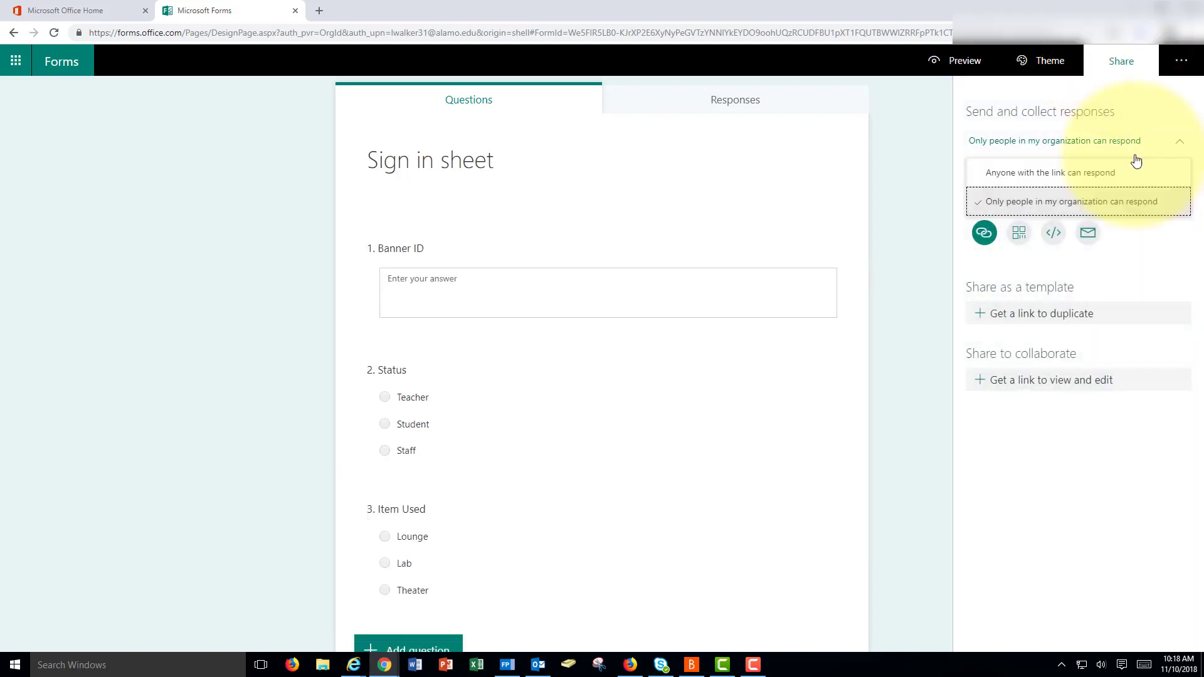
{"action": "left_click", "coordinate": [1104, 174]}
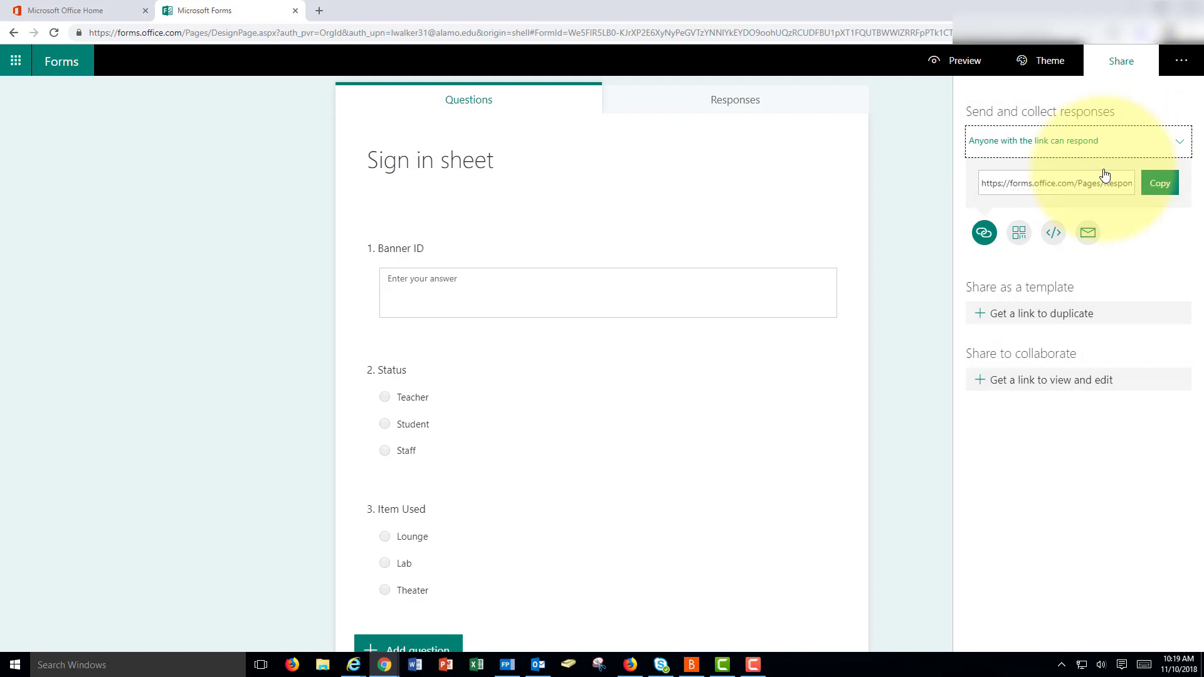
{"action": "left_click", "coordinate": [1159, 191]}
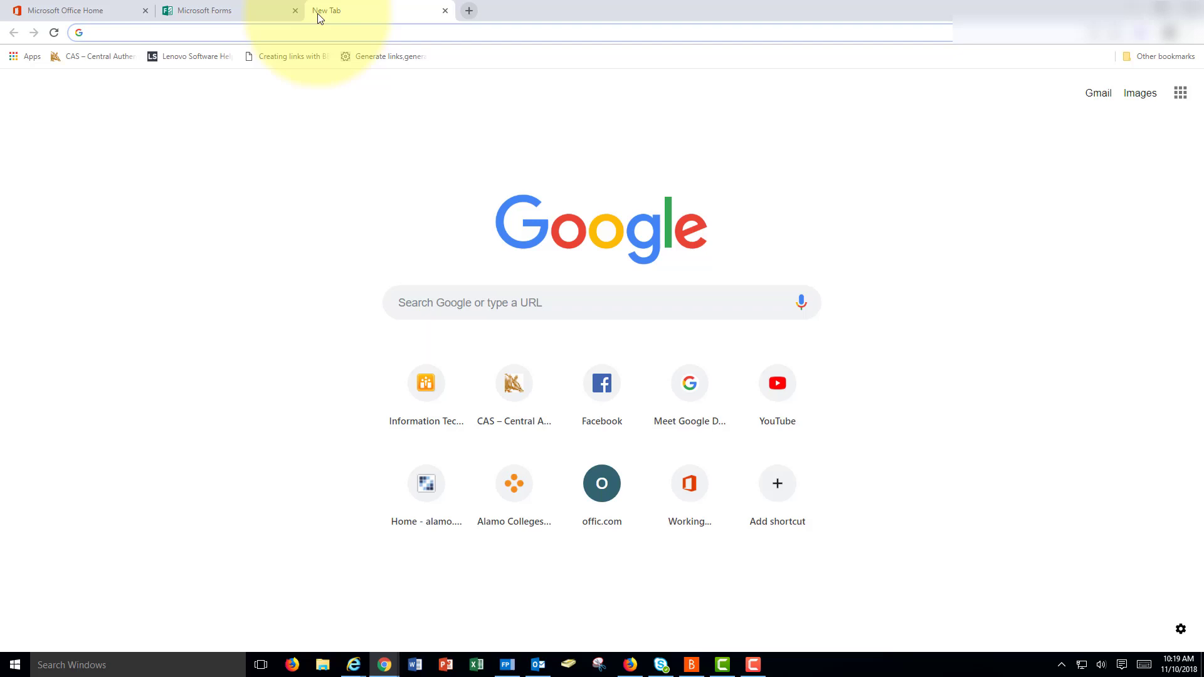
Open the form link and submit Banner ID 0000001, Teacher, Lounge, then start another response
{"action": "key", "text": "ctrl+v"}
{"action": "key", "text": "Return"}
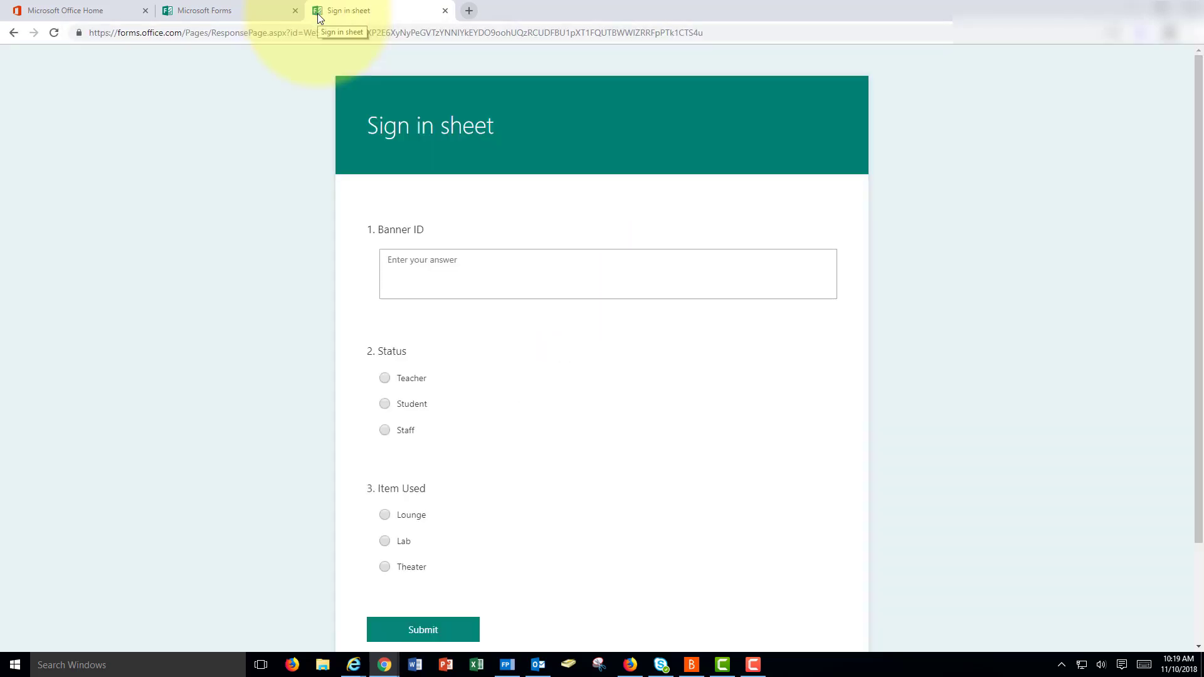
{"action": "left_click", "coordinate": [398, 274]}
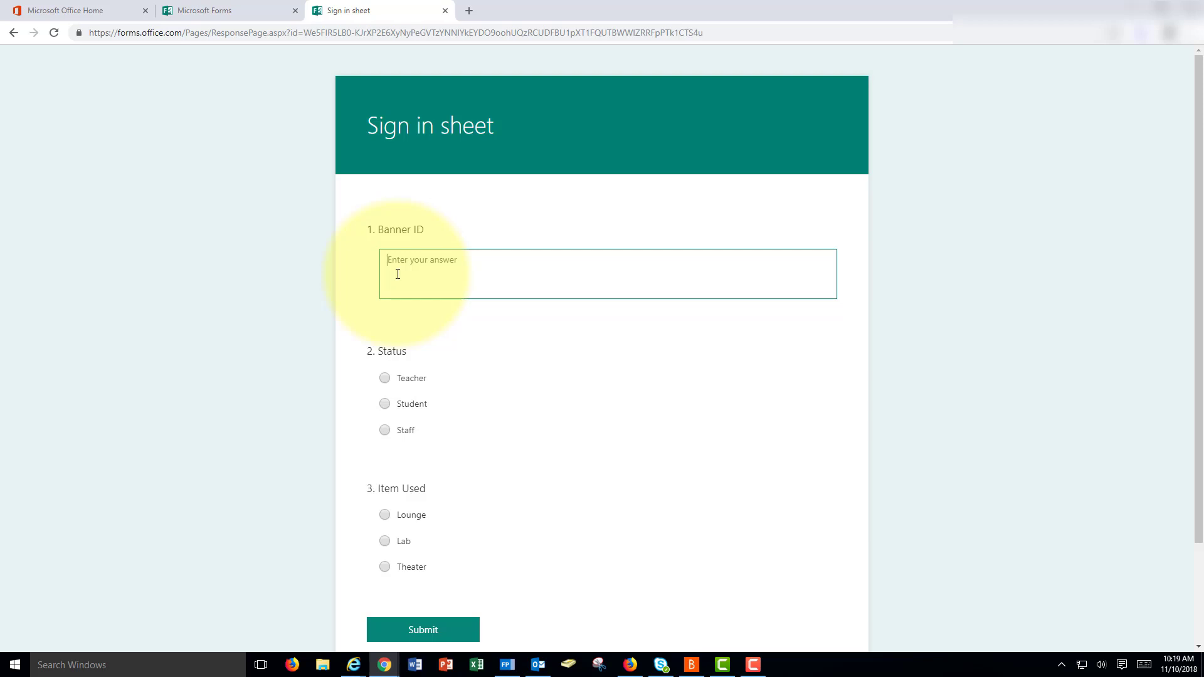
{"action": "type", "text": "0000001"}
{"action": "left_click", "coordinate": [385, 378]}
{"action": "left_click", "coordinate": [384, 514]}
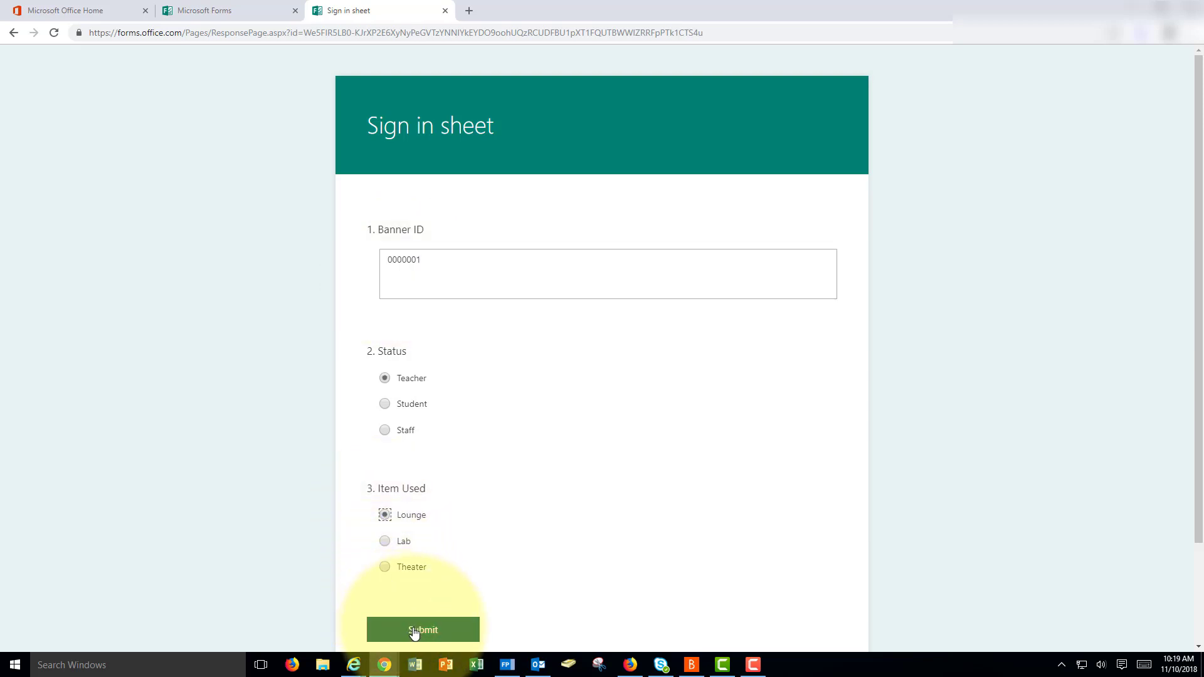
{"action": "left_click", "coordinate": [414, 630]}
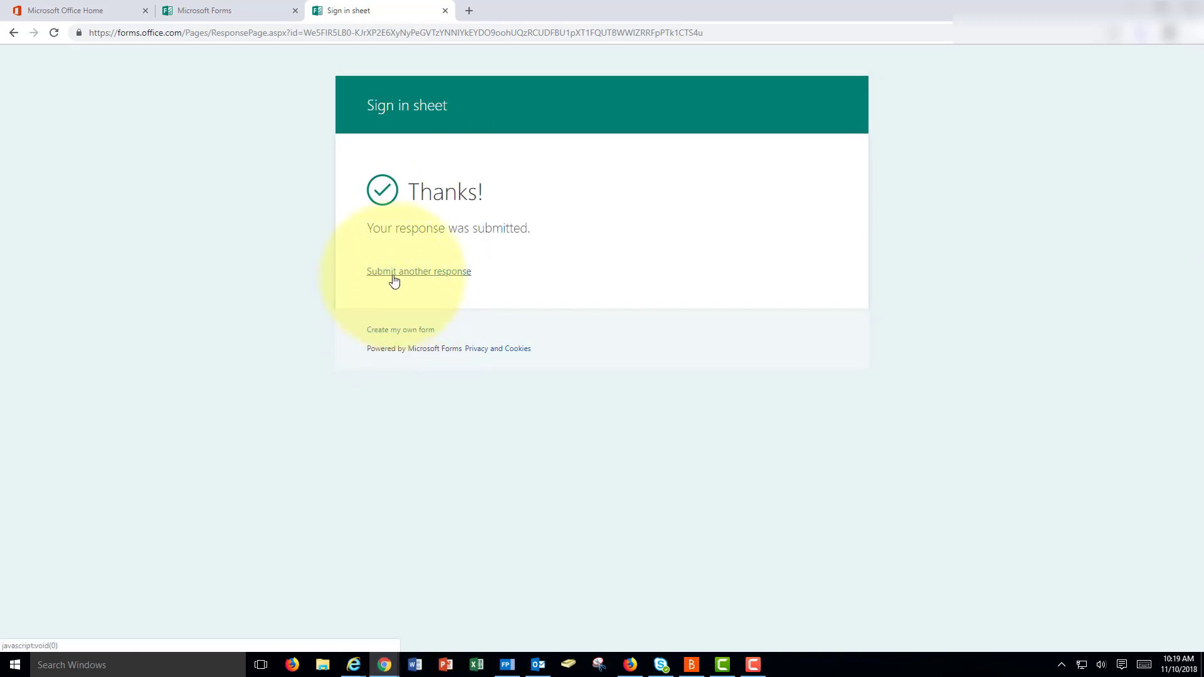
{"action": "left_click", "coordinate": [401, 276]}
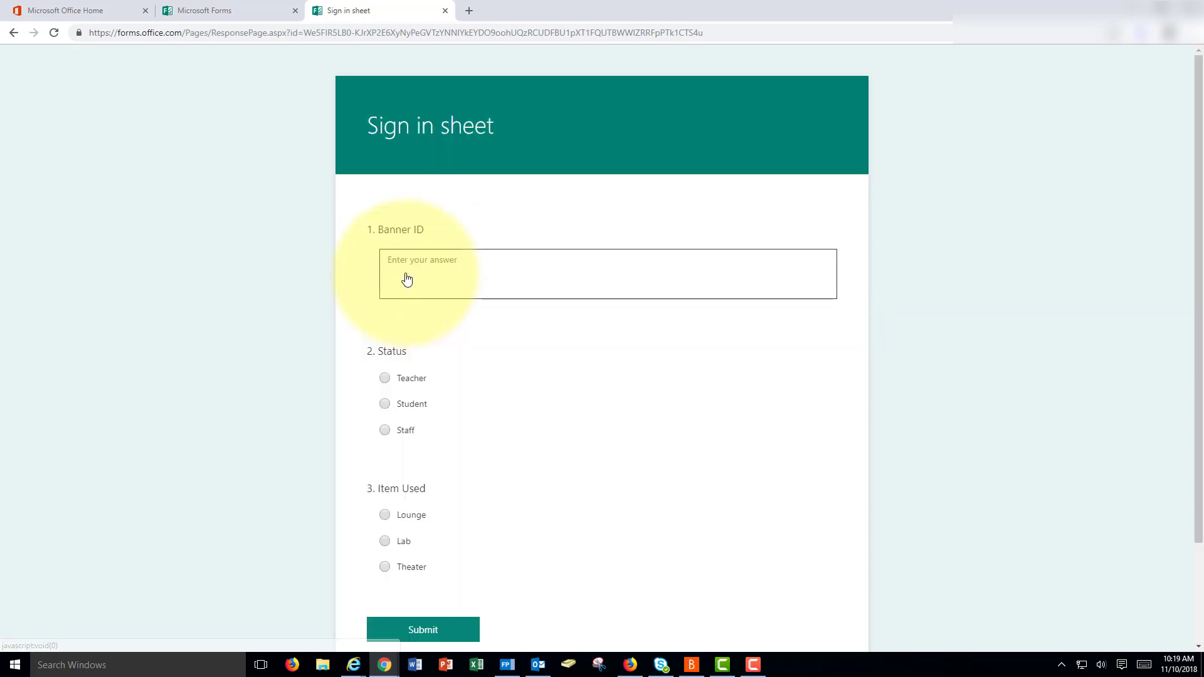
{"action": "left_click", "coordinate": [406, 273]}
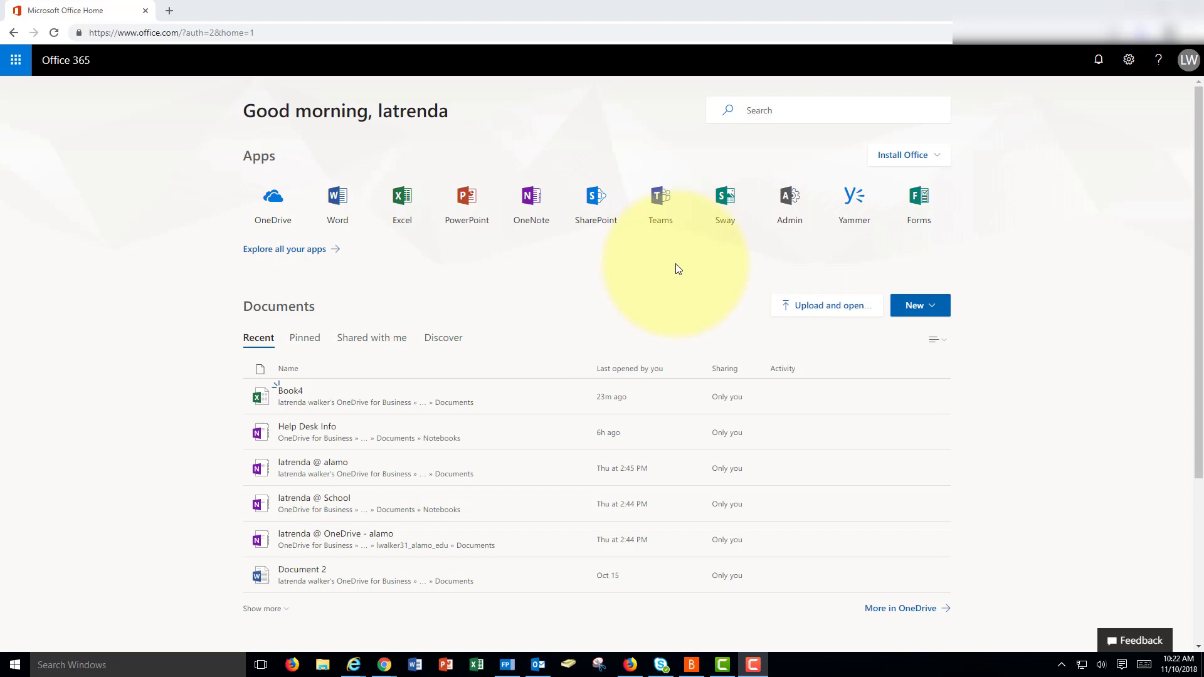
Open Microsoft Forms from the Office 365 home to list My forms
{"action": "left_click", "coordinate": [919, 197]}
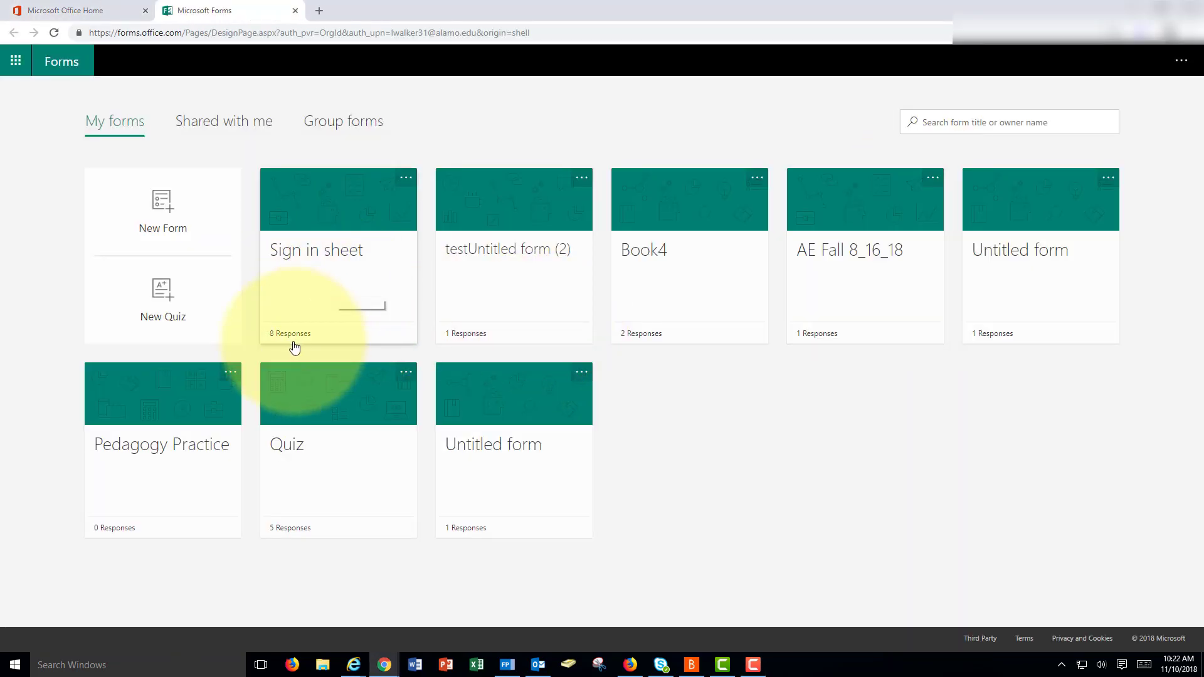
Review Sign in sheet's responses and export them to Sign in sheet(1-8).xlsx
{"action": "left_click", "coordinate": [331, 269]}
{"action": "left_click", "coordinate": [707, 110]}
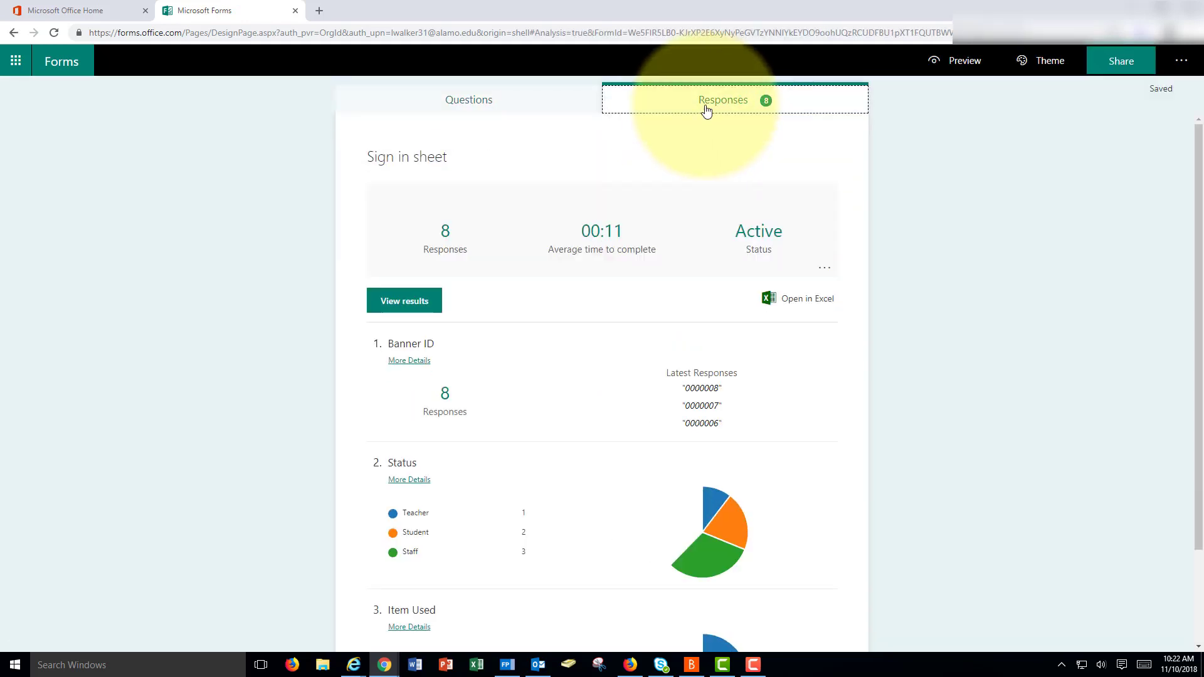
{"action": "scroll", "coordinate": [1197, 351], "scroll_direction": "down", "scroll_amount": 2}
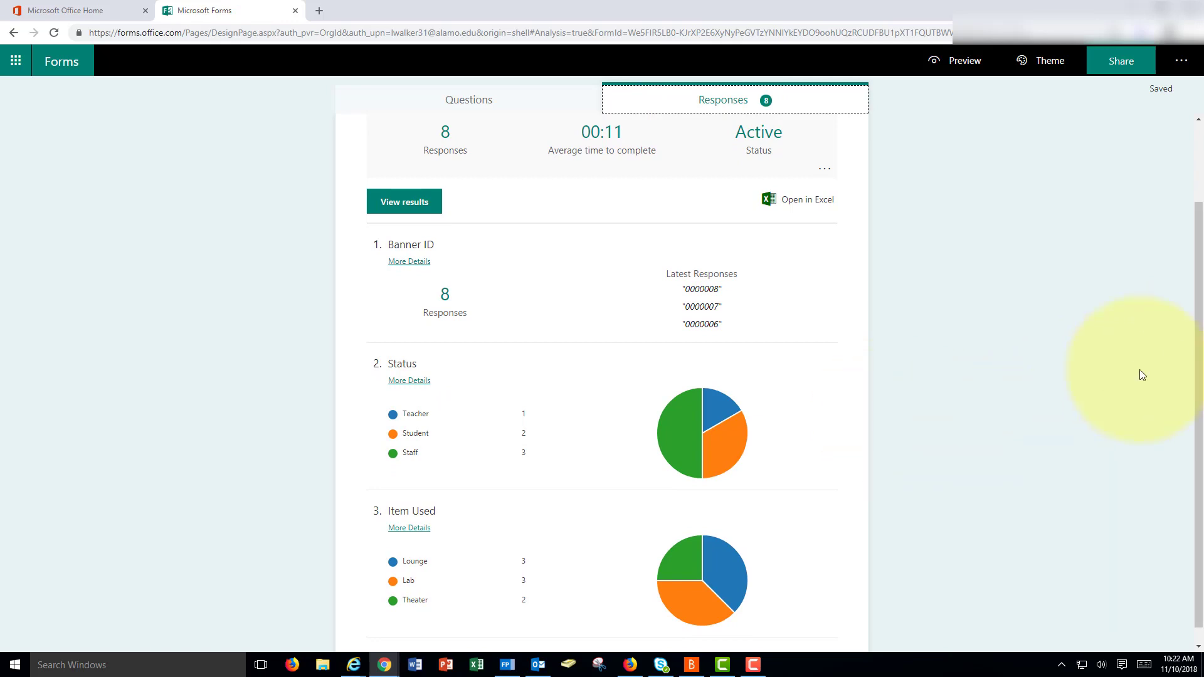
{"action": "scroll", "coordinate": [1187, 289], "scroll_direction": "up", "scroll_amount": 2}
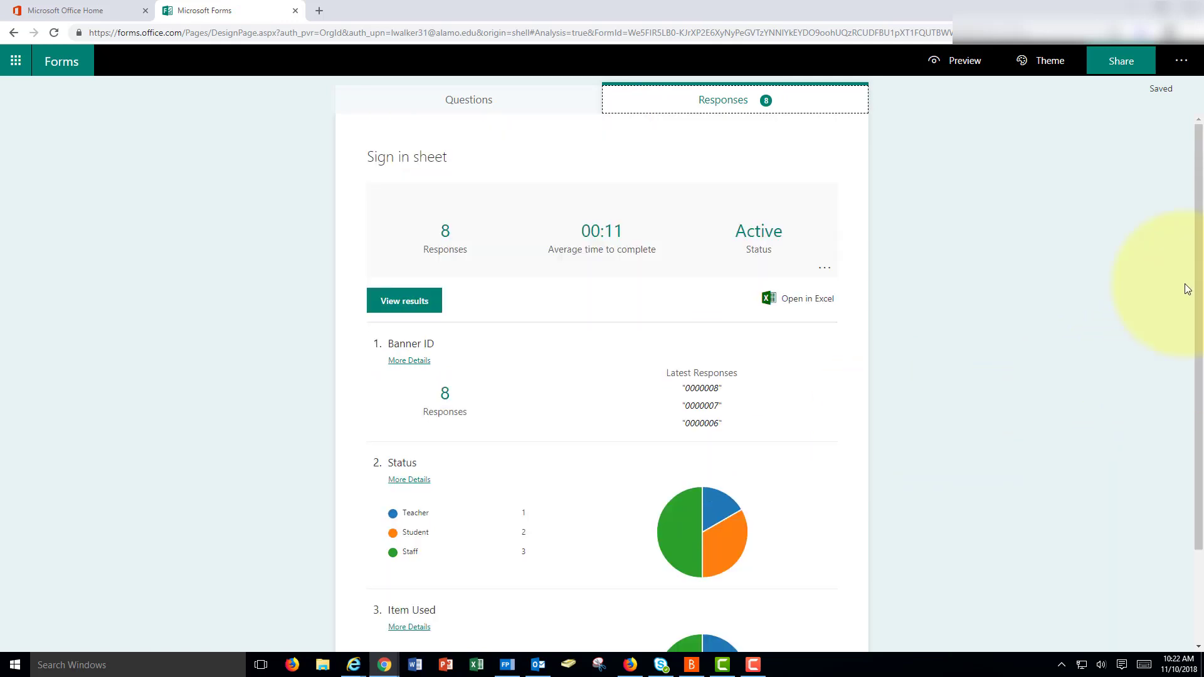
{"action": "left_click", "coordinate": [807, 303]}
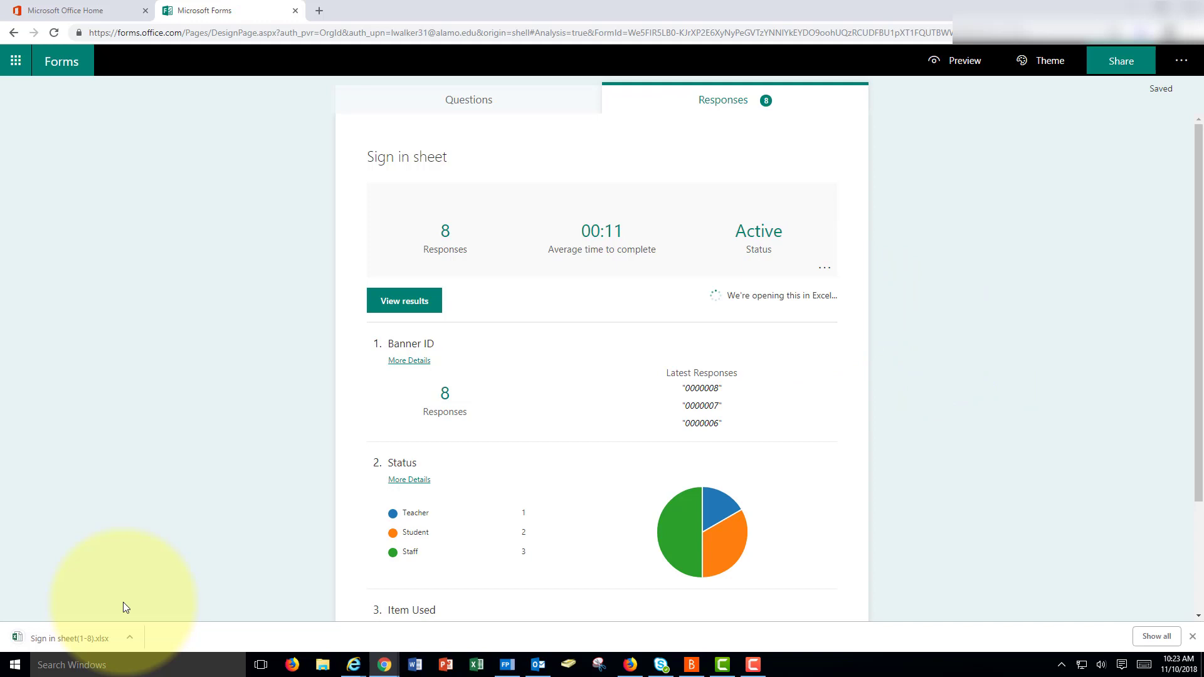
Open the downloaded workbook, enable editing, and filter Item Used to Lounge only
{"action": "left_click", "coordinate": [60, 639]}
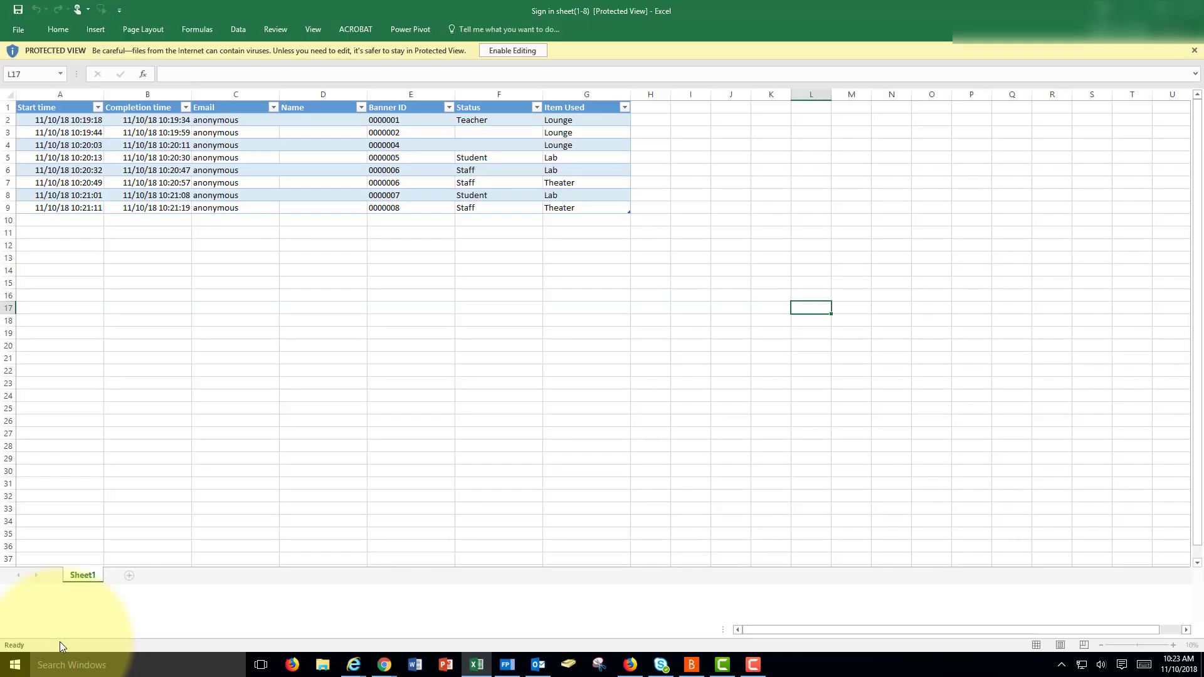
{"action": "left_click", "coordinate": [509, 51]}
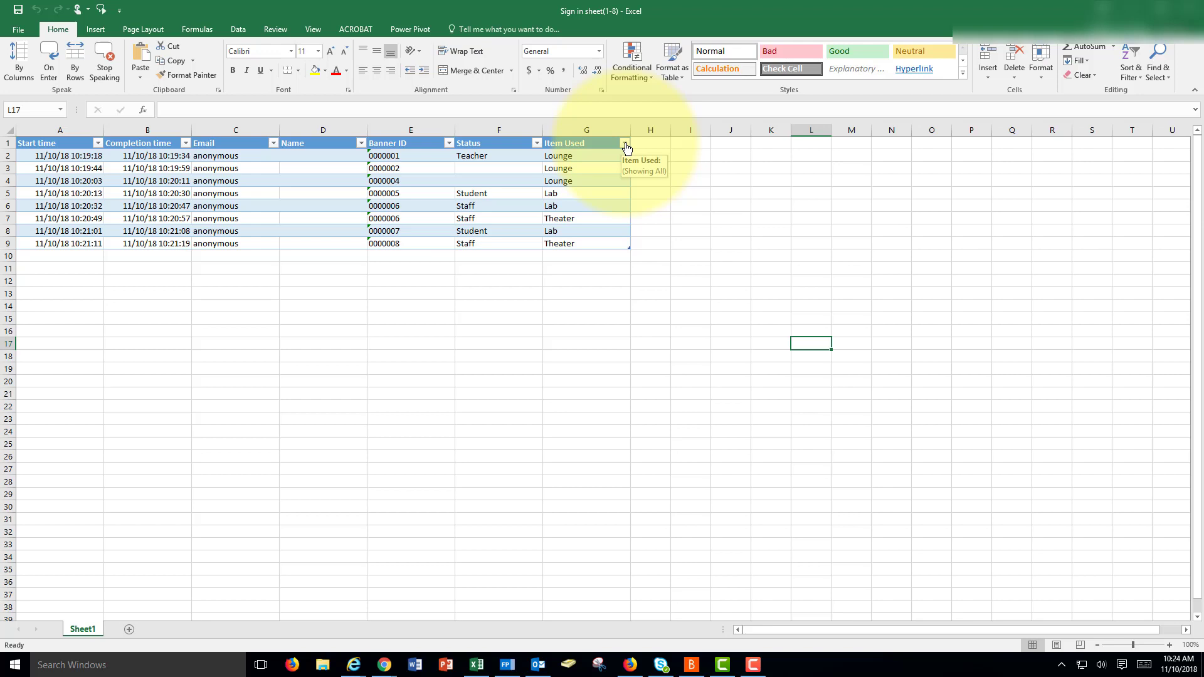
{"action": "left_click", "coordinate": [625, 143]}
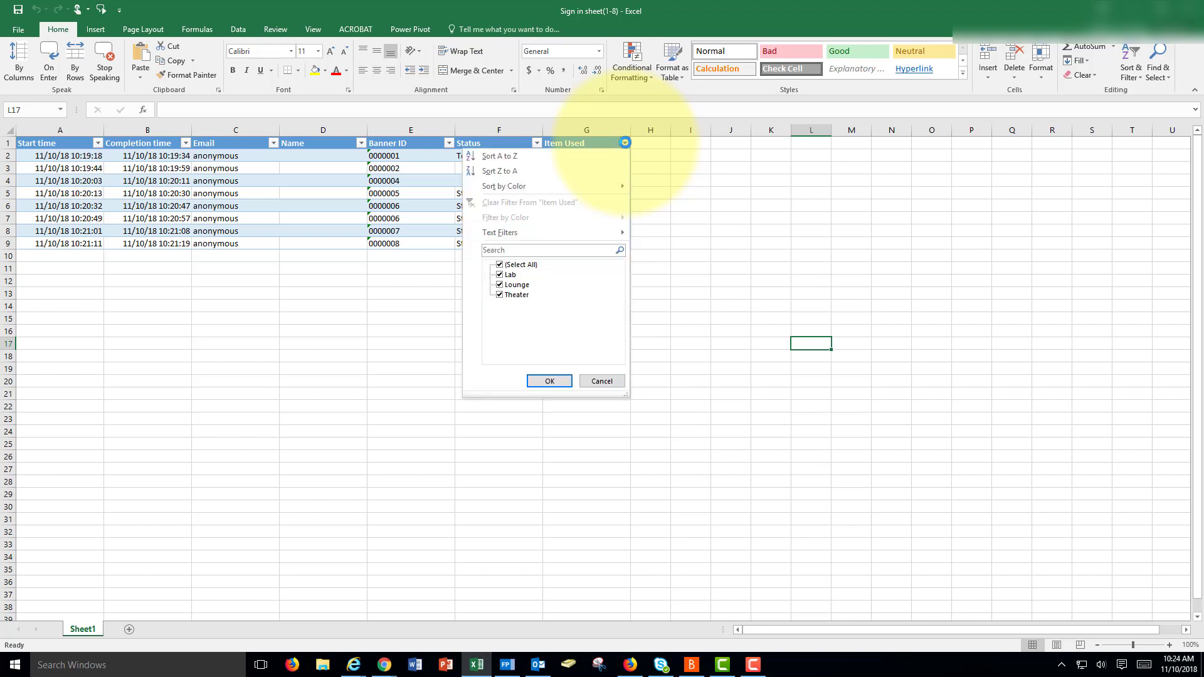
{"action": "left_click", "coordinate": [499, 265]}
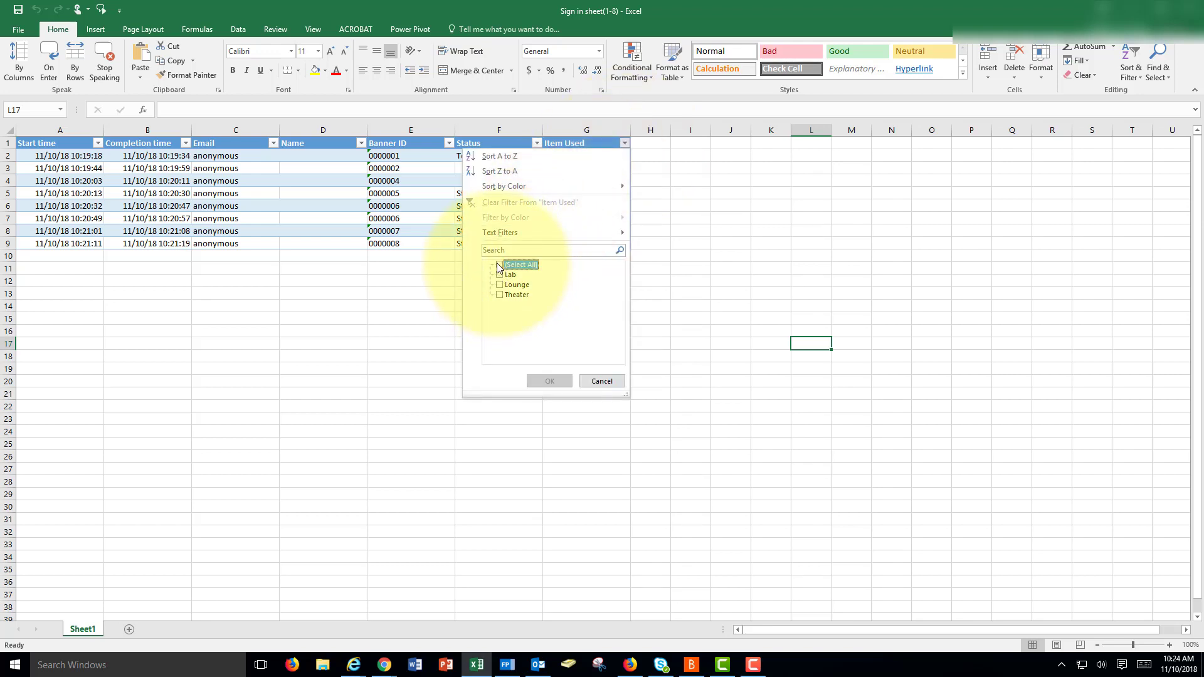
{"action": "left_click", "coordinate": [500, 284]}
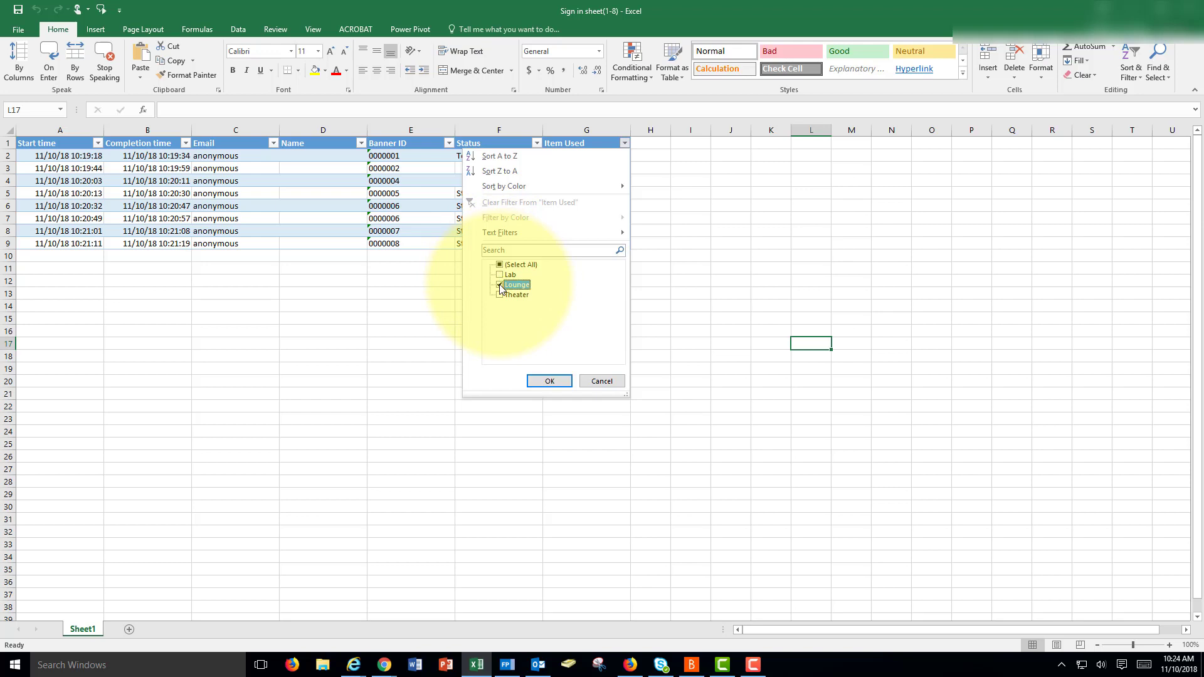
{"action": "left_click", "coordinate": [543, 376]}
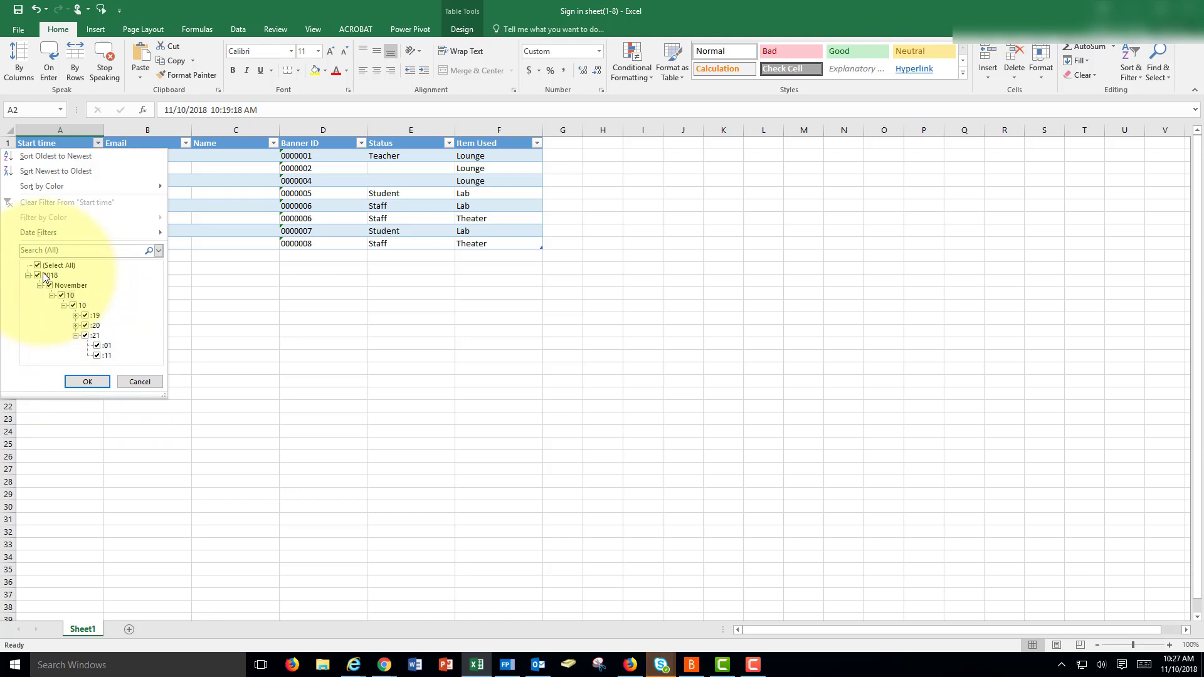
{"action": "left_click", "coordinate": [139, 381]}
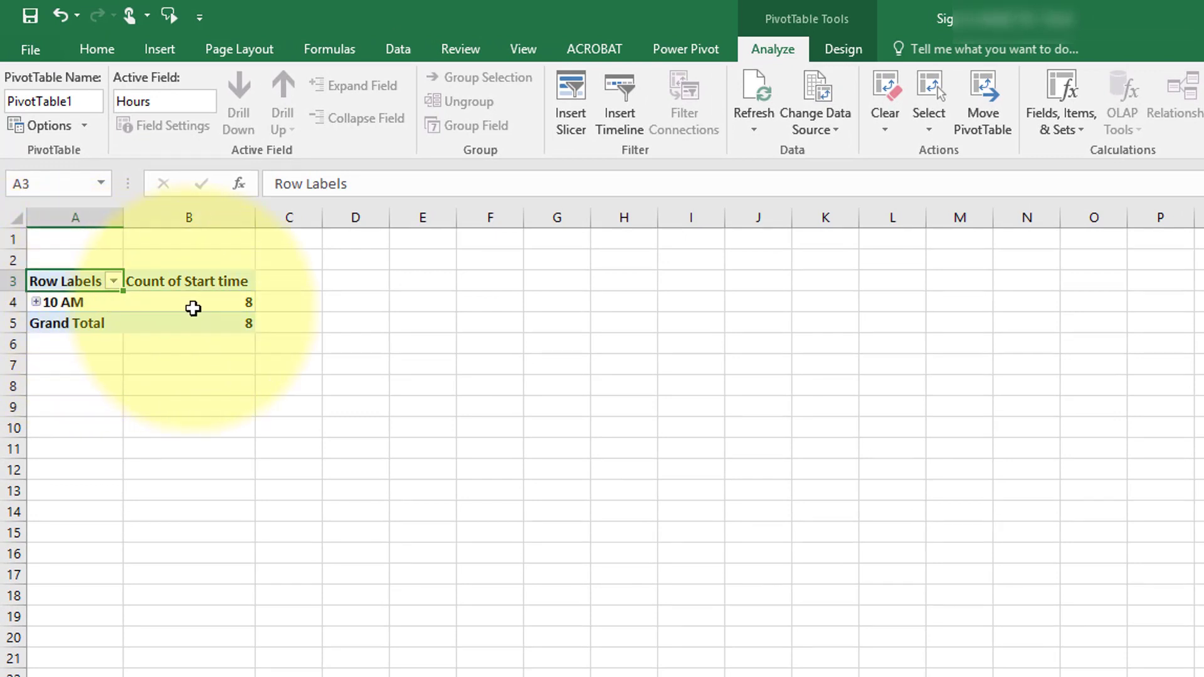
Expand the 10 AM and :21 PivotTable rows, then close Excel without saving
{"action": "left_click", "coordinate": [176, 308]}
{"action": "left_click", "coordinate": [36, 304]}
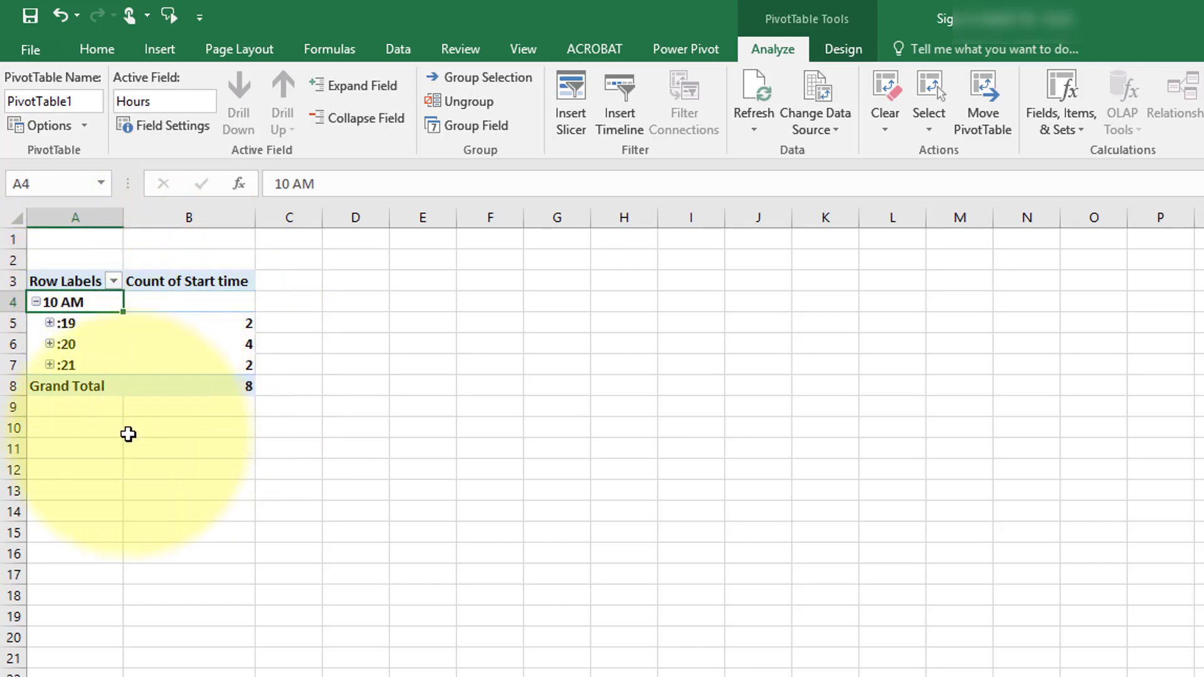
{"action": "left_click", "coordinate": [49, 364]}
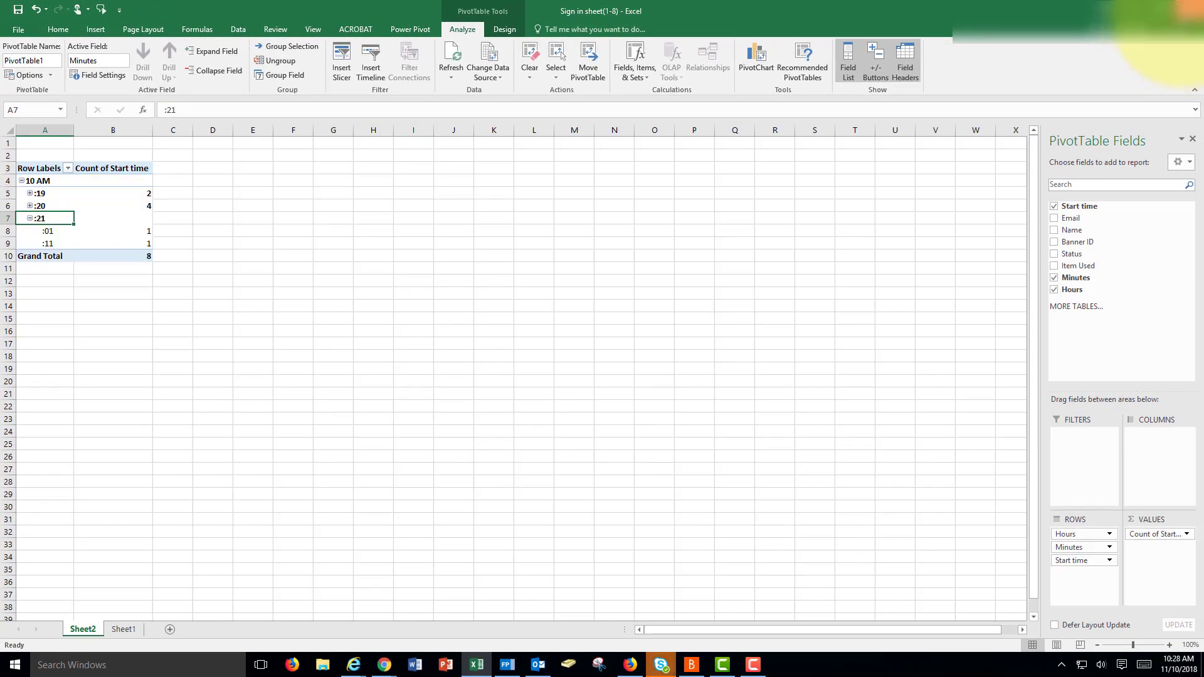
{"action": "left_click", "coordinate": [1189, 9]}
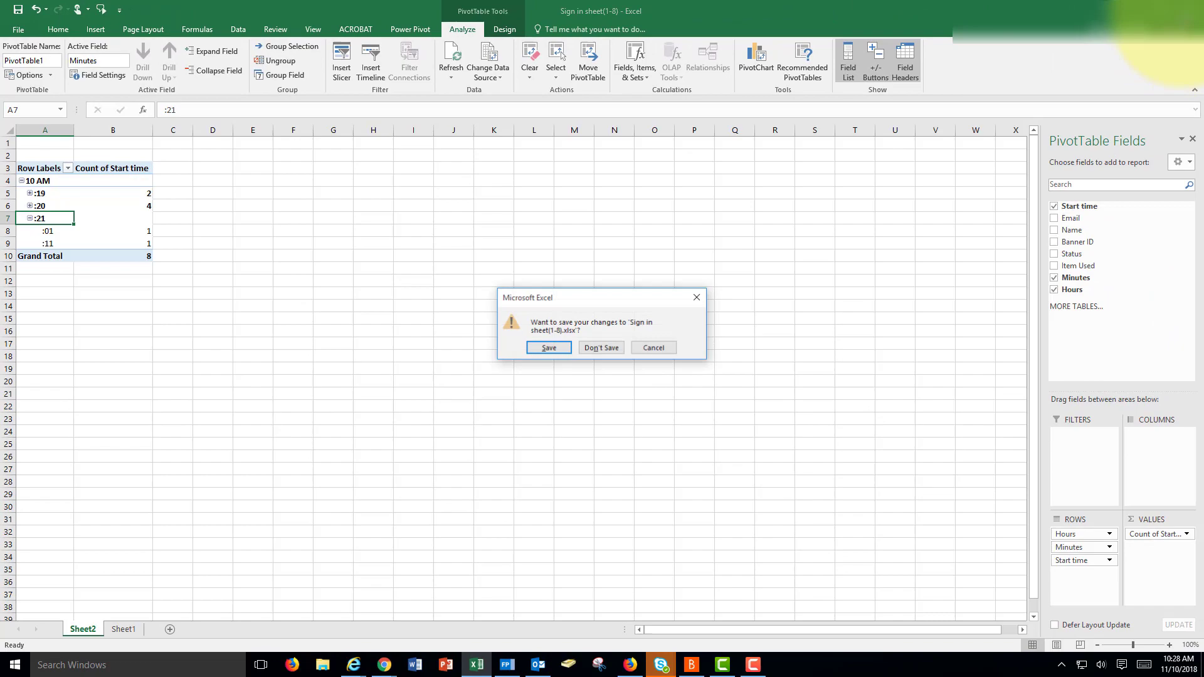
{"action": "left_click", "coordinate": [596, 348]}
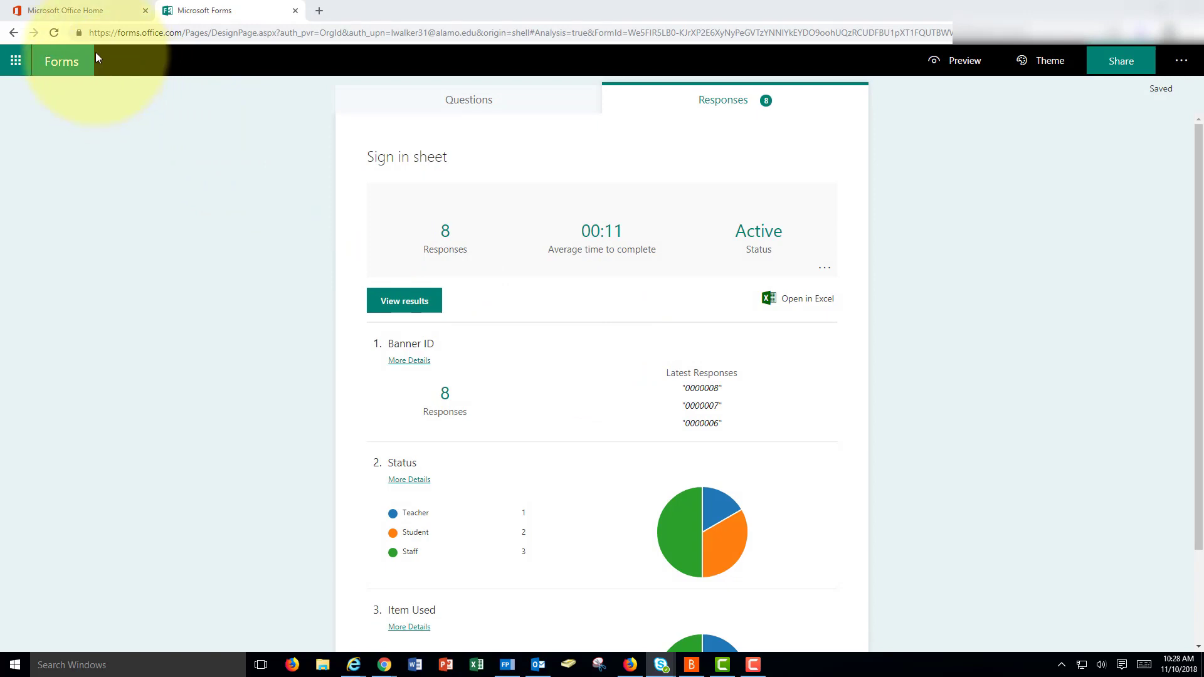
Start a new blank workbook in Excel Online
{"action": "left_click", "coordinate": [295, 11]}
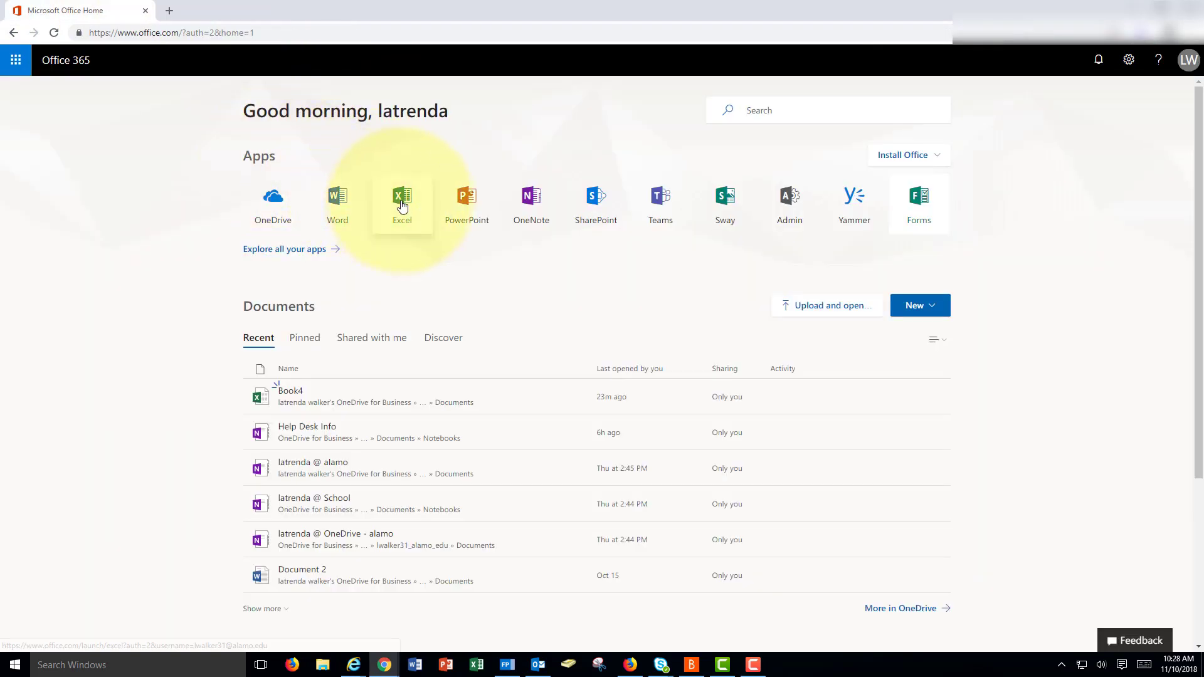
{"action": "left_click", "coordinate": [402, 204]}
{"action": "left_click", "coordinate": [305, 225]}
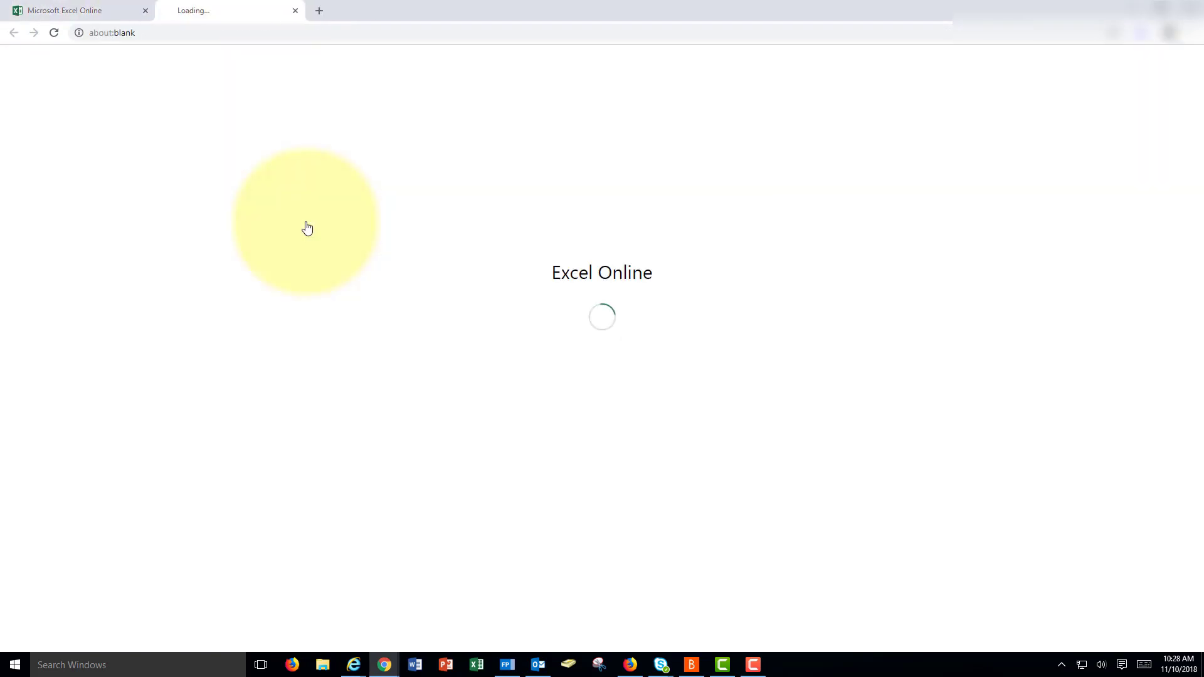
Insert a new form linked to the Book 2 workbook via Insert > Forms > New Form
{"action": "left_click", "coordinate": [102, 89]}
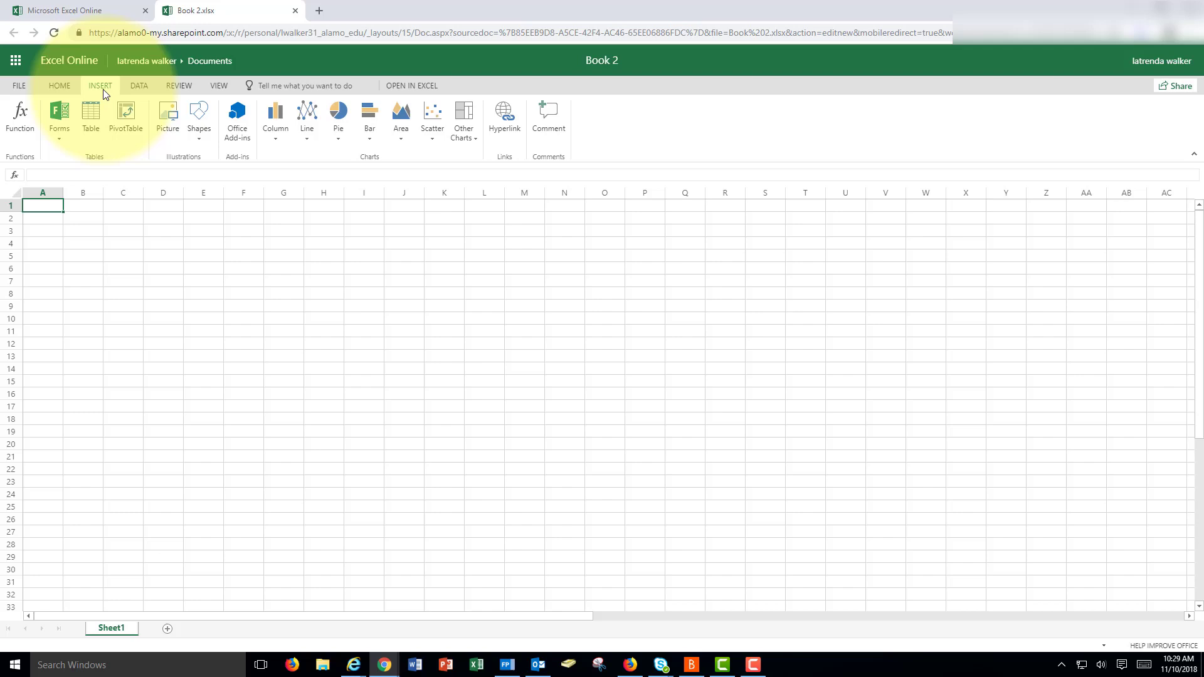
{"action": "left_click", "coordinate": [54, 137]}
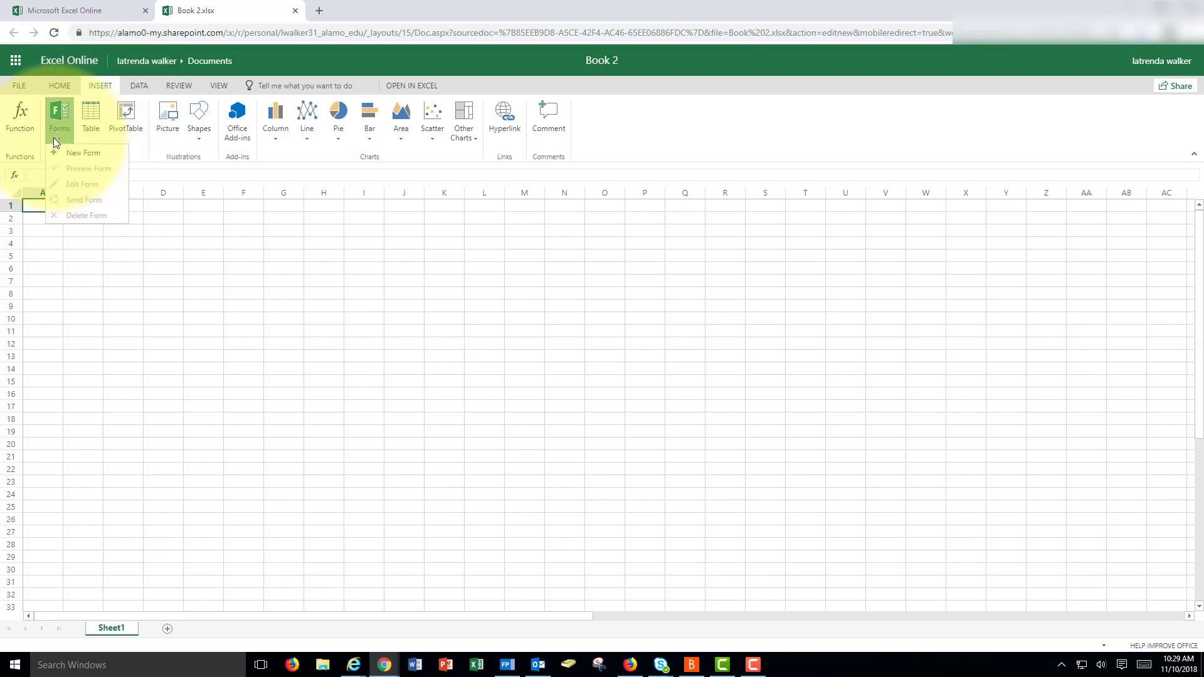
{"action": "left_click", "coordinate": [72, 155]}
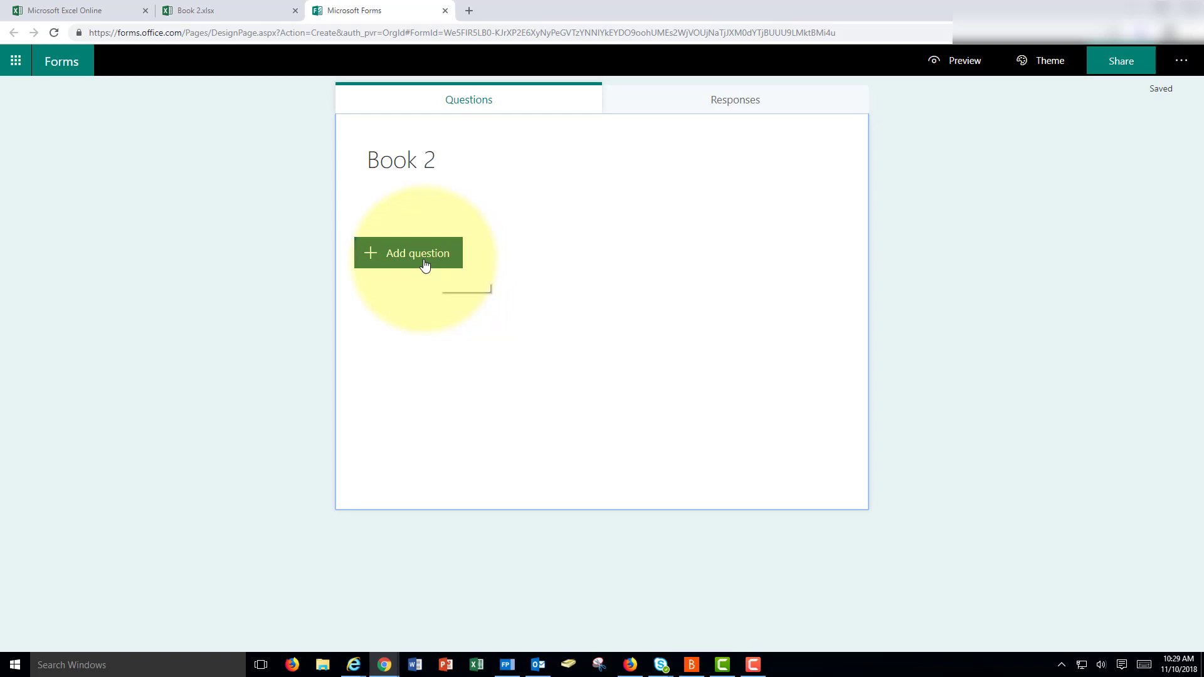
Add three text questions titled 'test', 'test' and 'tset' to the Book 2 form
{"action": "left_click", "coordinate": [439, 267]}
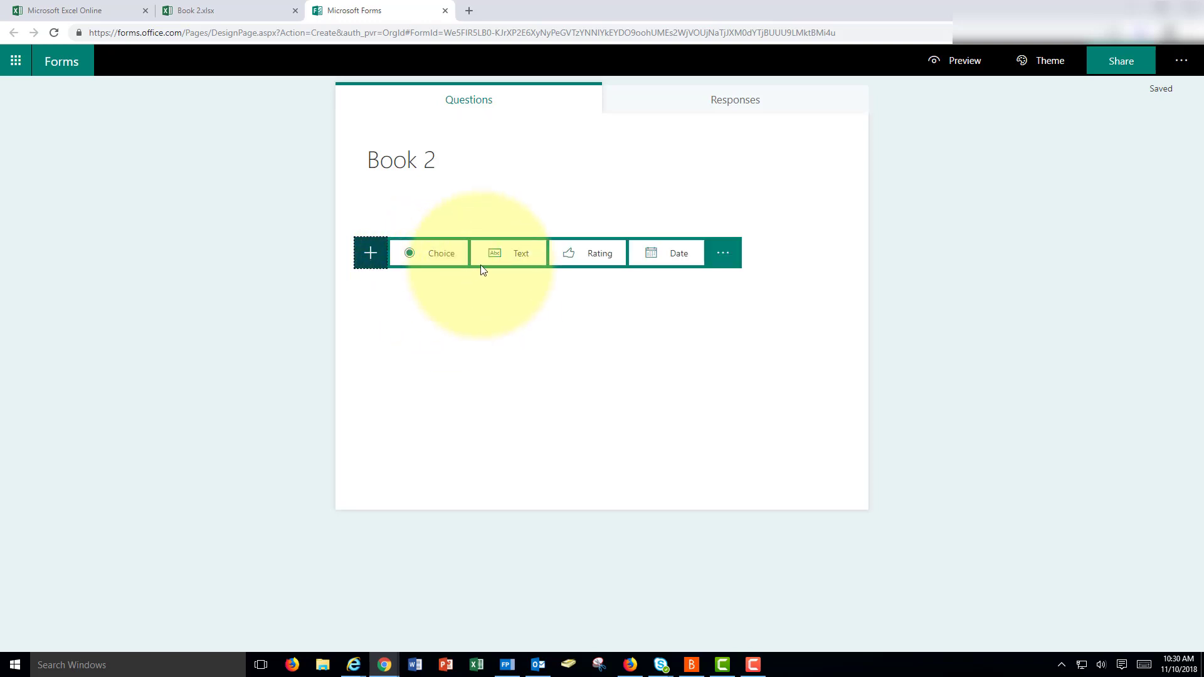
{"action": "left_click", "coordinate": [507, 253]}
{"action": "type", "text": "test"}
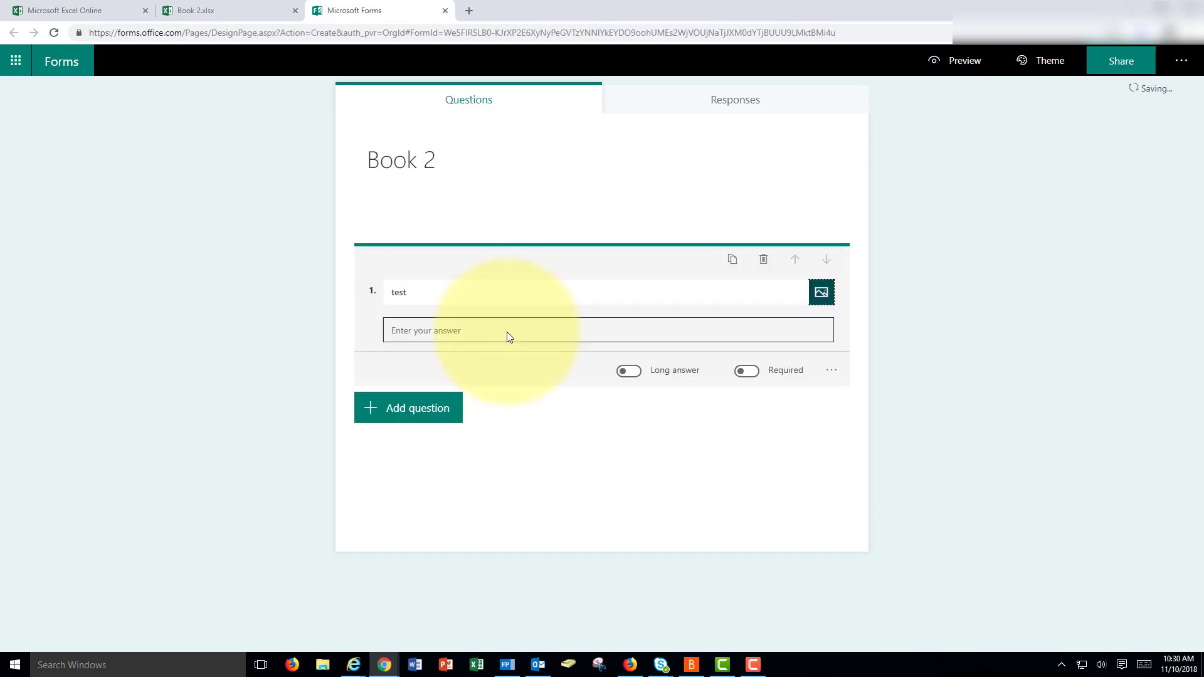
{"action": "left_click", "coordinate": [439, 410]}
{"action": "left_click", "coordinate": [506, 408]}
{"action": "type", "text": "test"}
{"action": "left_click", "coordinate": [404, 496]}
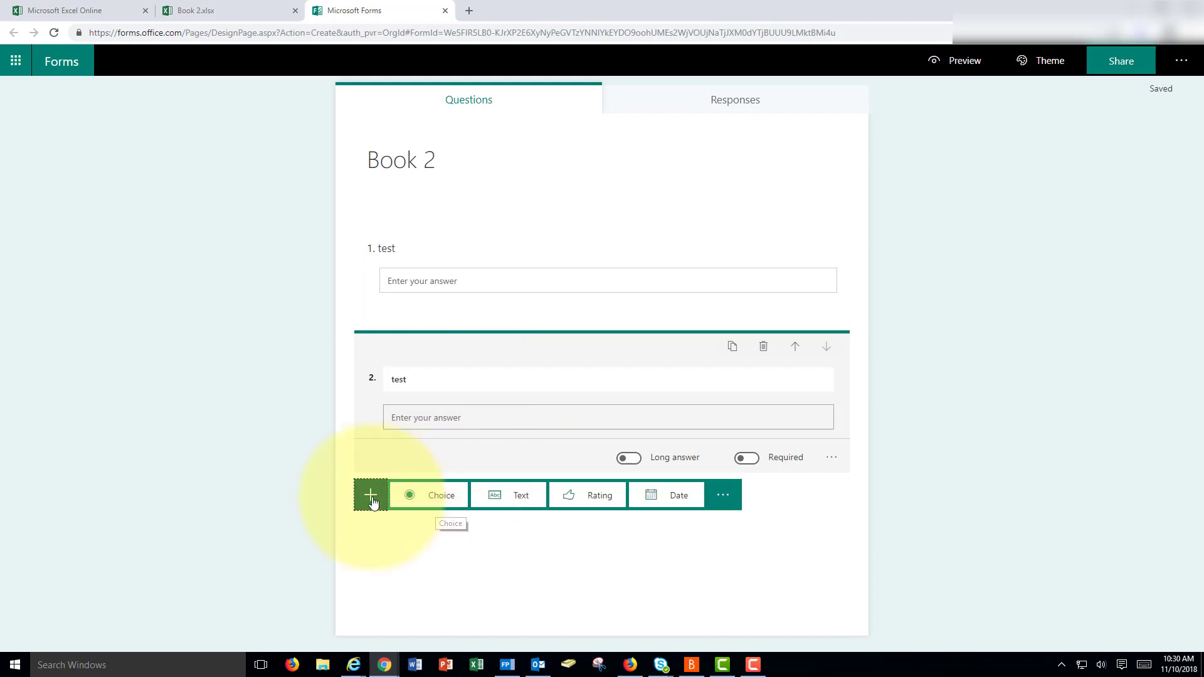
{"action": "left_click", "coordinate": [502, 495]}
{"action": "type", "text": "tset"}
Preview the form and submit a test response answering 'test'
{"action": "left_click", "coordinate": [964, 60]}
{"action": "left_click", "coordinate": [529, 276]}
{"action": "type", "text": "test"}
{"action": "key", "text": "Tab"}
{"action": "type", "text": "test"}
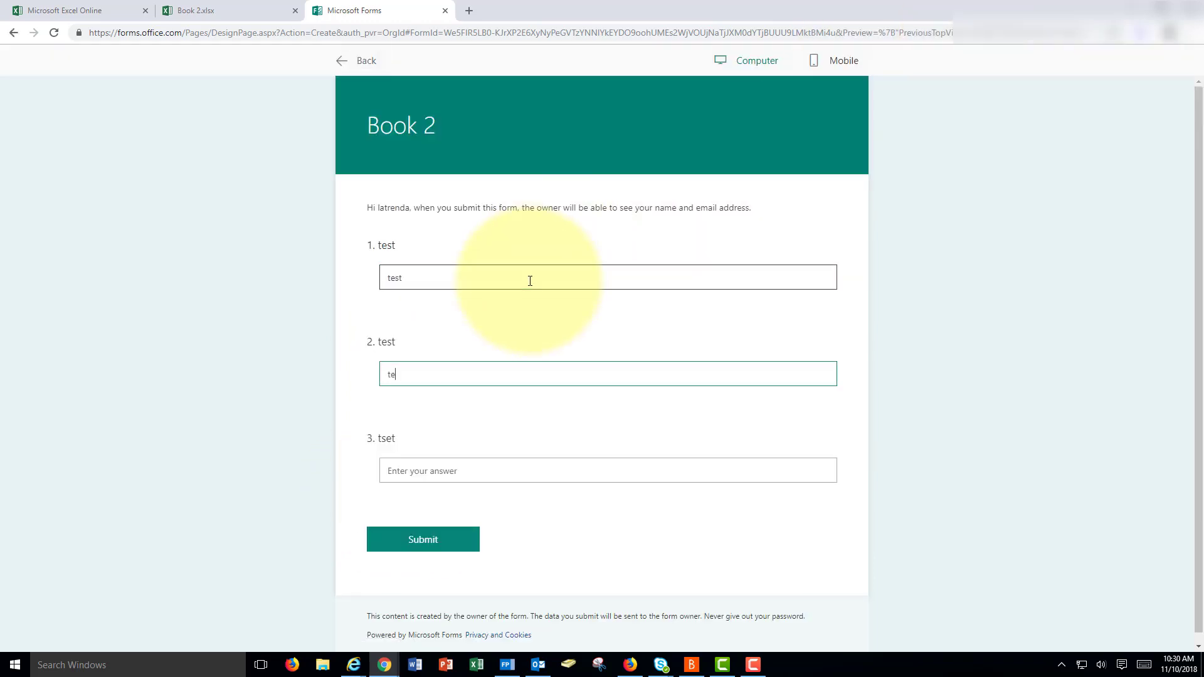
{"action": "key", "text": "Tab"}
Submit a second test response with 'test' in two answer fields
{"action": "type", "text": "test"}
{"action": "left_click", "coordinate": [435, 544]}
{"action": "left_click", "coordinate": [422, 276]}
{"action": "left_click", "coordinate": [416, 271]}
{"action": "type", "text": "test"}
{"action": "key", "text": "Tab"}
{"action": "type", "text": "test"}
{"action": "key", "text": "Tab"}
{"action": "type", "text": "test"}
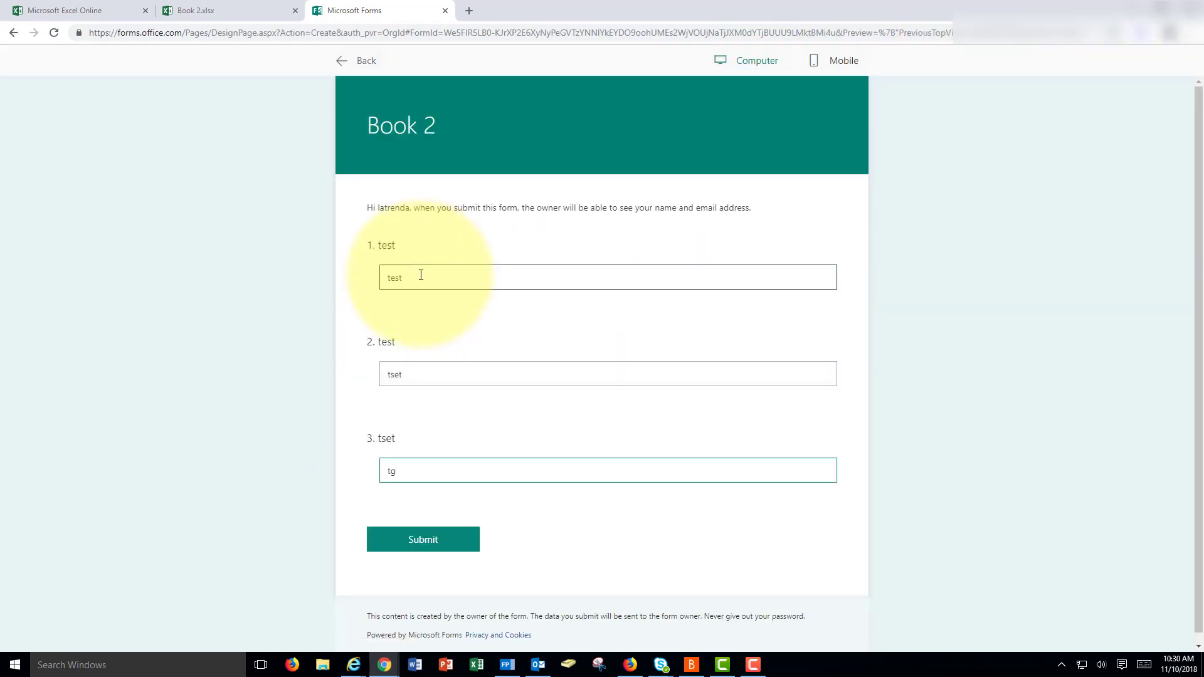
{"action": "left_click", "coordinate": [395, 538]}
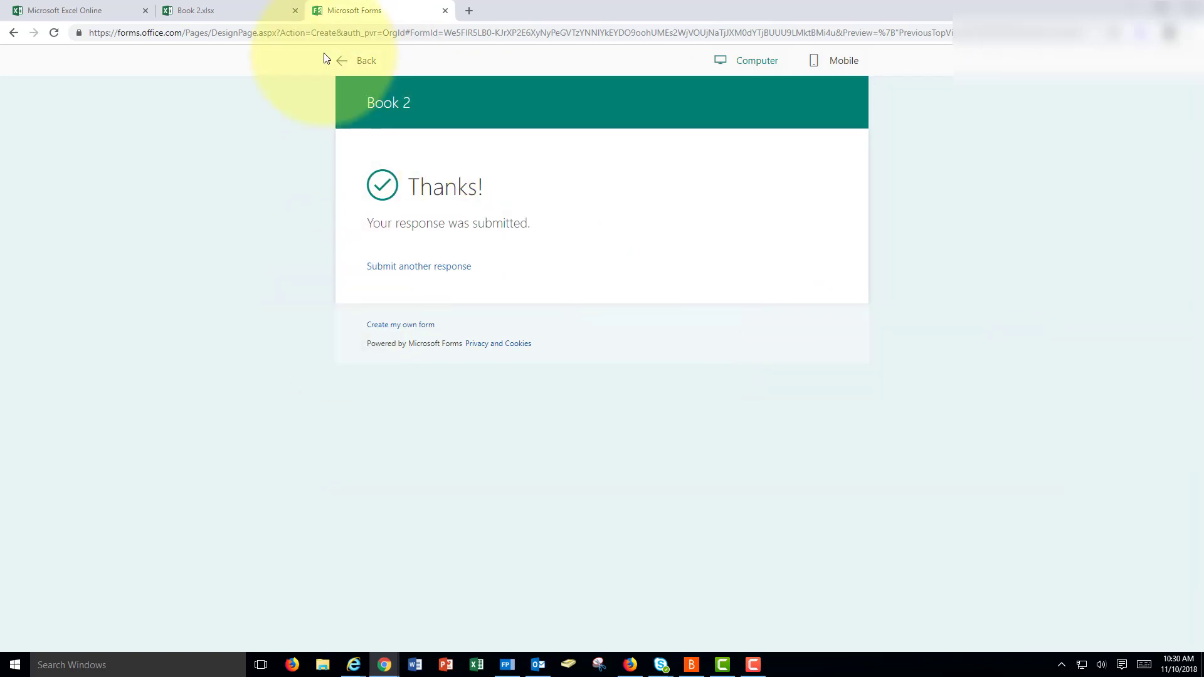
Review the Book 2 workbook's responses and check the File menu's save-a-copy options
{"action": "left_click", "coordinate": [220, 9]}
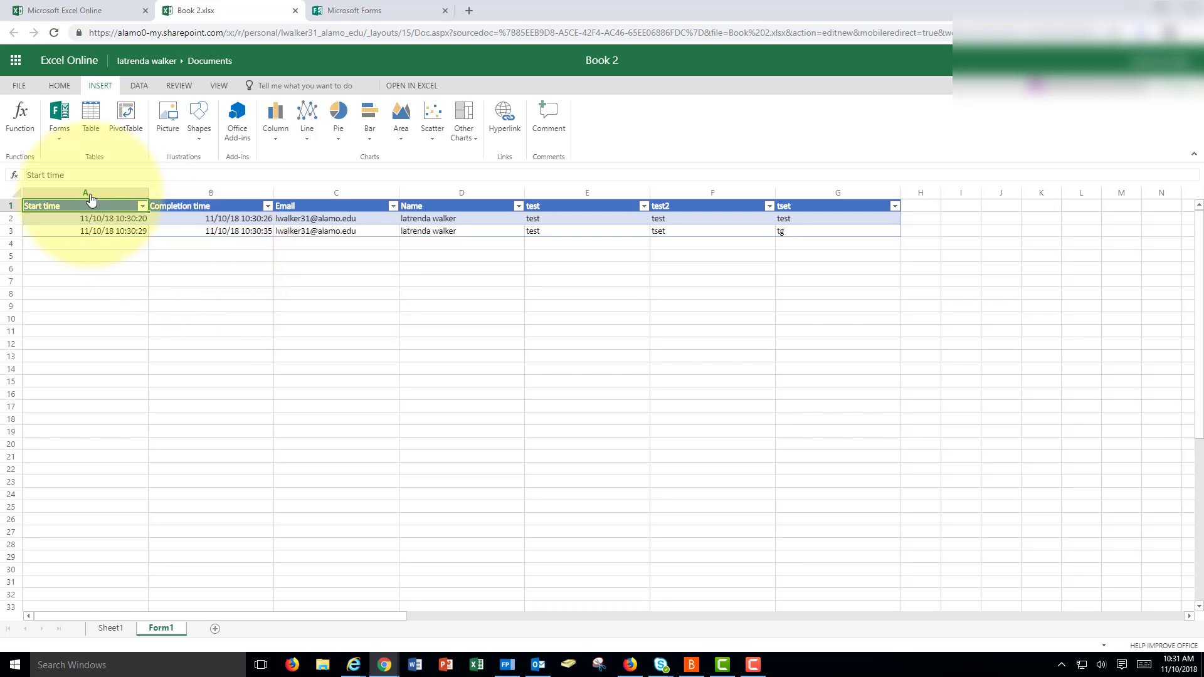
{"action": "left_click", "coordinate": [20, 86]}
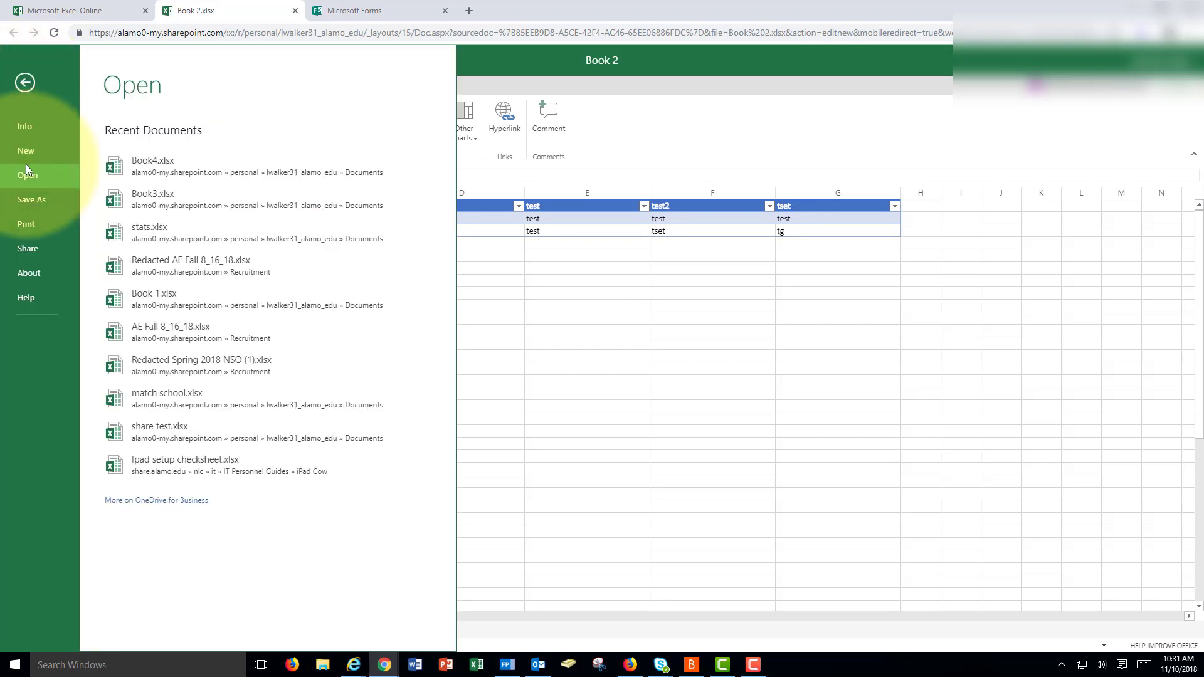
{"action": "left_click", "coordinate": [29, 198]}
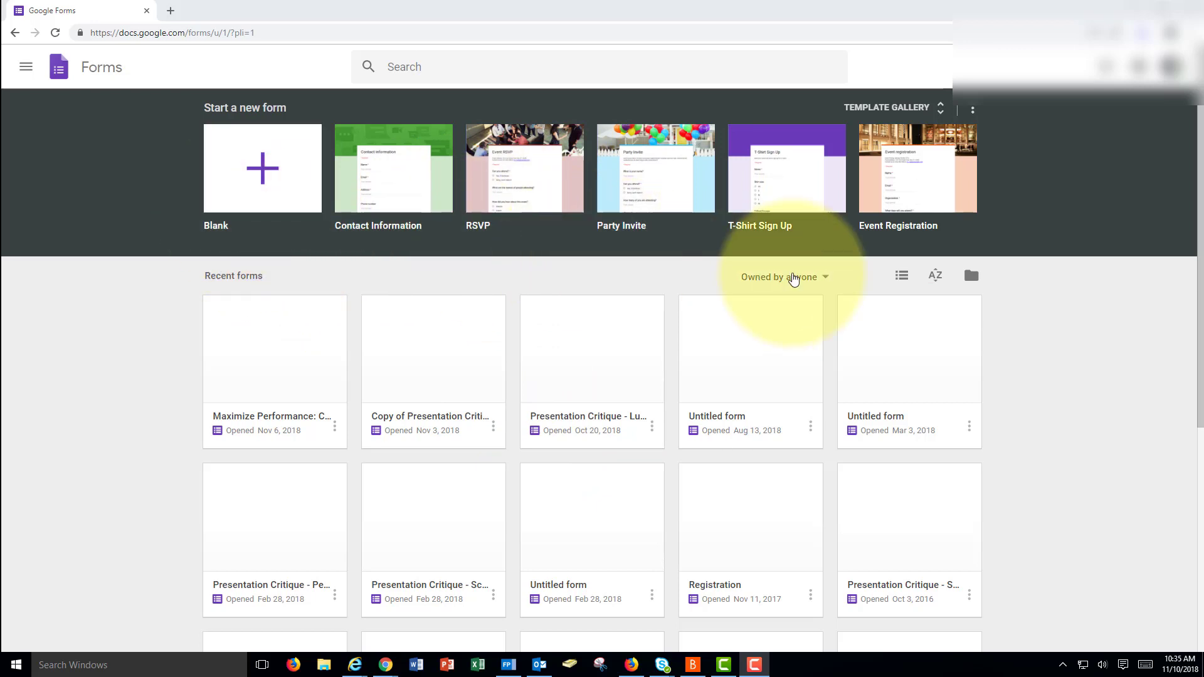
Start a new Google form from the Event Registration template
{"action": "left_click", "coordinate": [893, 189]}
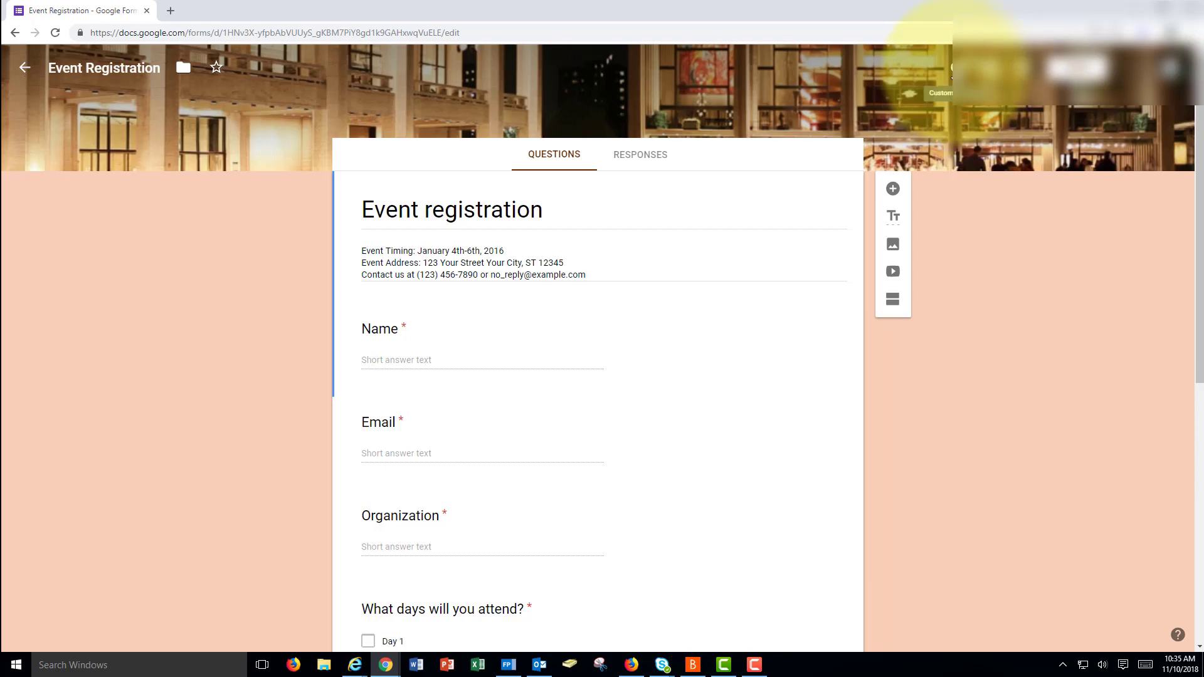
Select the Name question, then view the Event Registration form's Responses tab showing 0 responses
{"action": "left_click", "coordinate": [436, 370]}
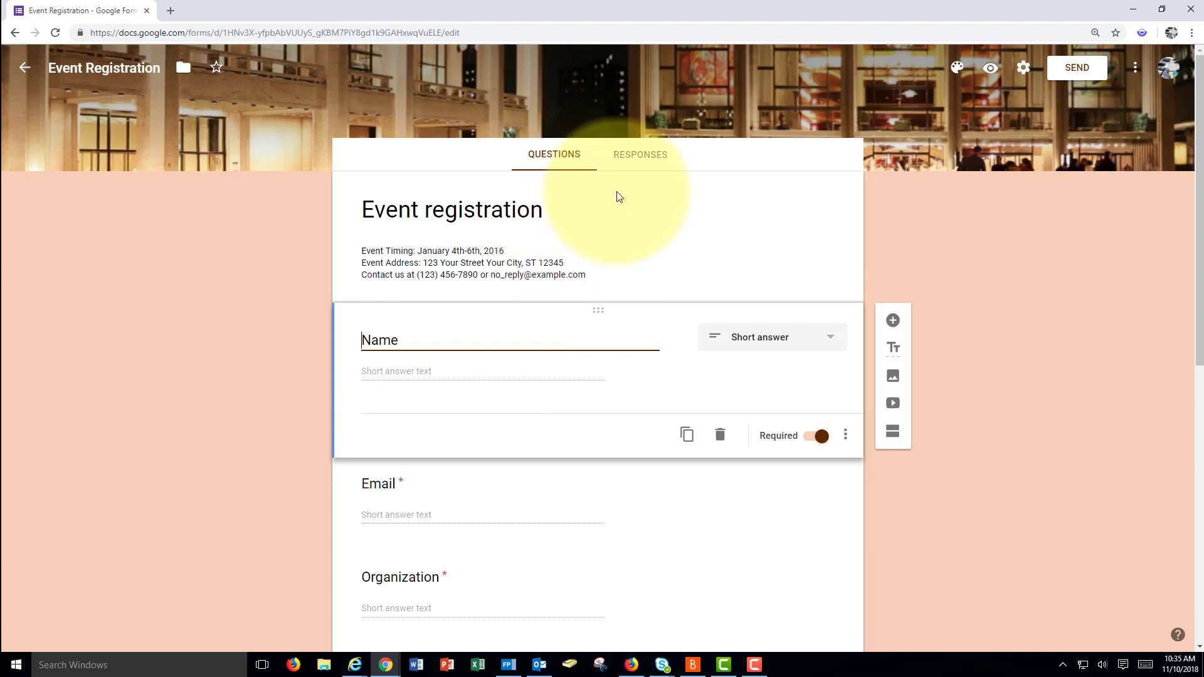
{"action": "left_click", "coordinate": [639, 166]}
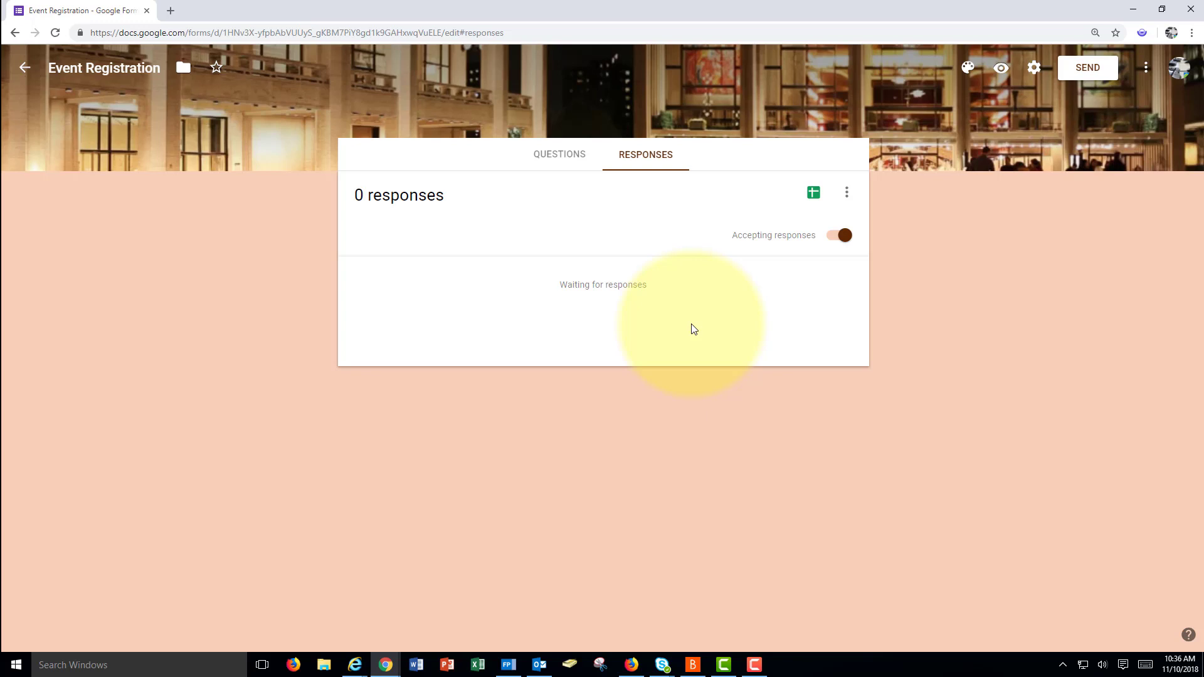
Go to facebook.com/nlcinfotech, then start entering youtube.com/user/ in the address bar
{"action": "left_click", "coordinate": [543, 32]}
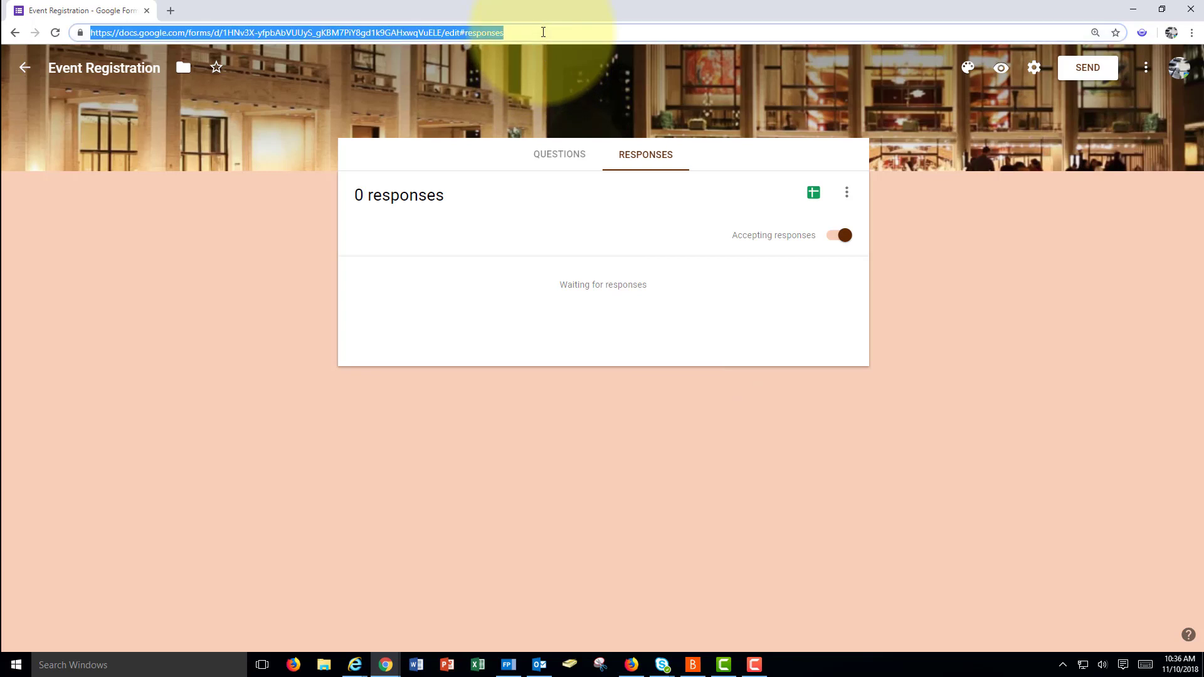
{"action": "type", "text": "facebook.com"}
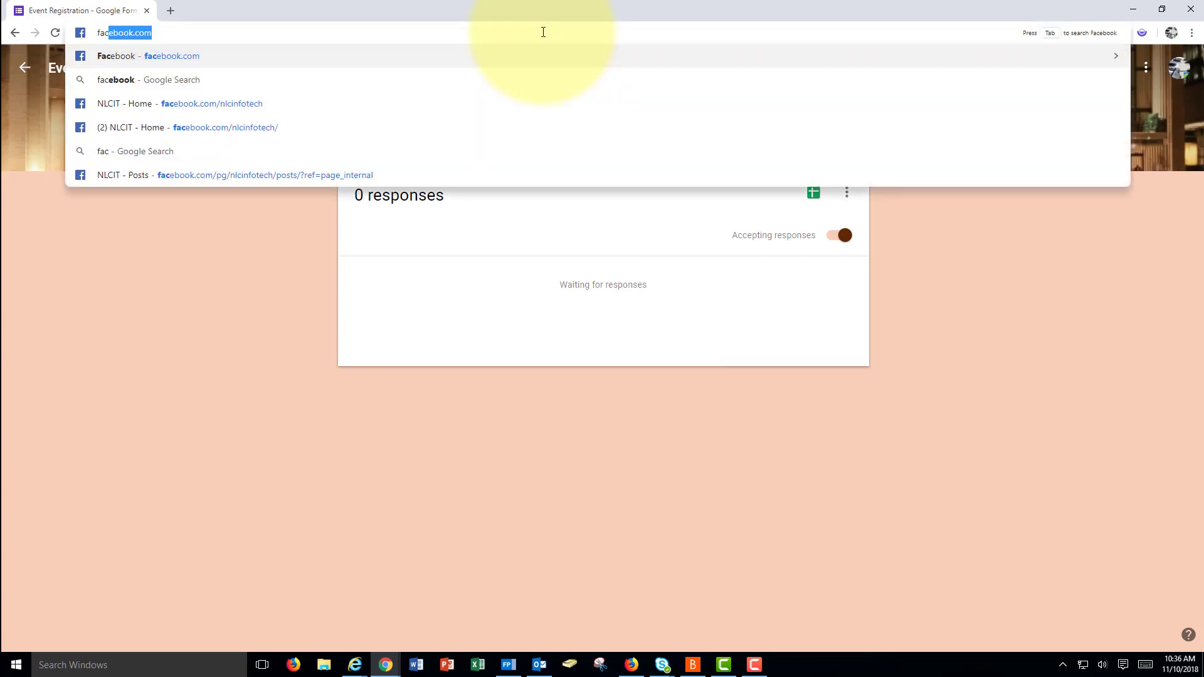
{"action": "key", "text": "Right"}
{"action": "type", "text": "/n"}
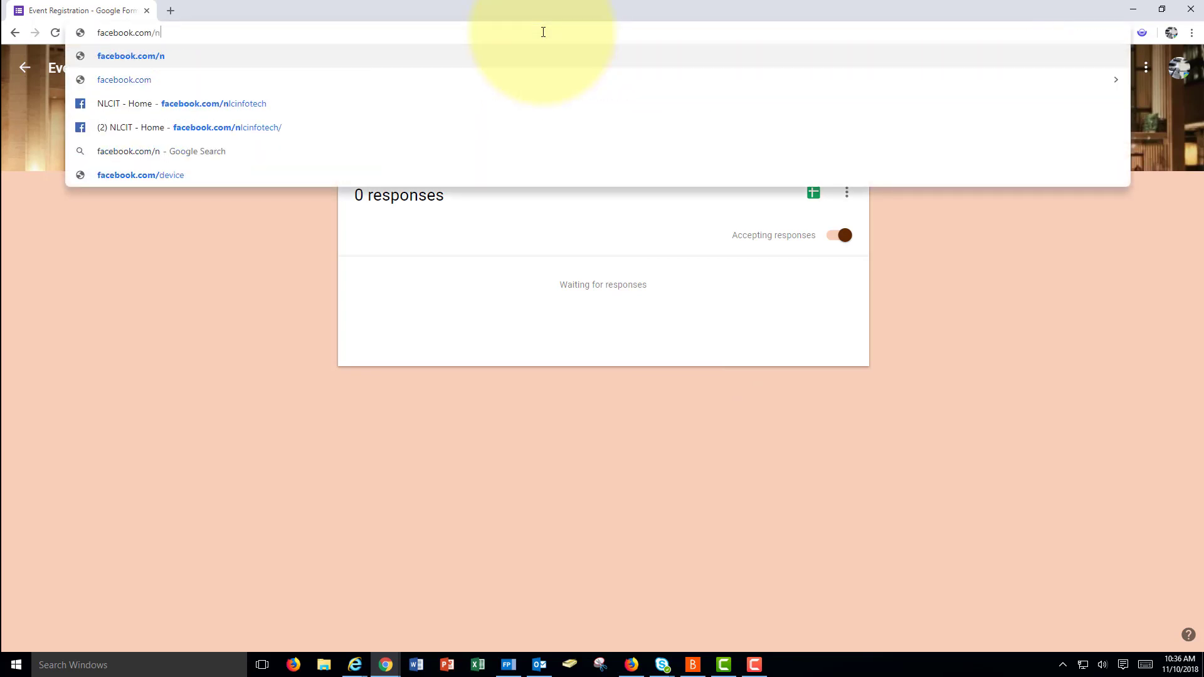
{"action": "type", "text": "lcinfotech"}
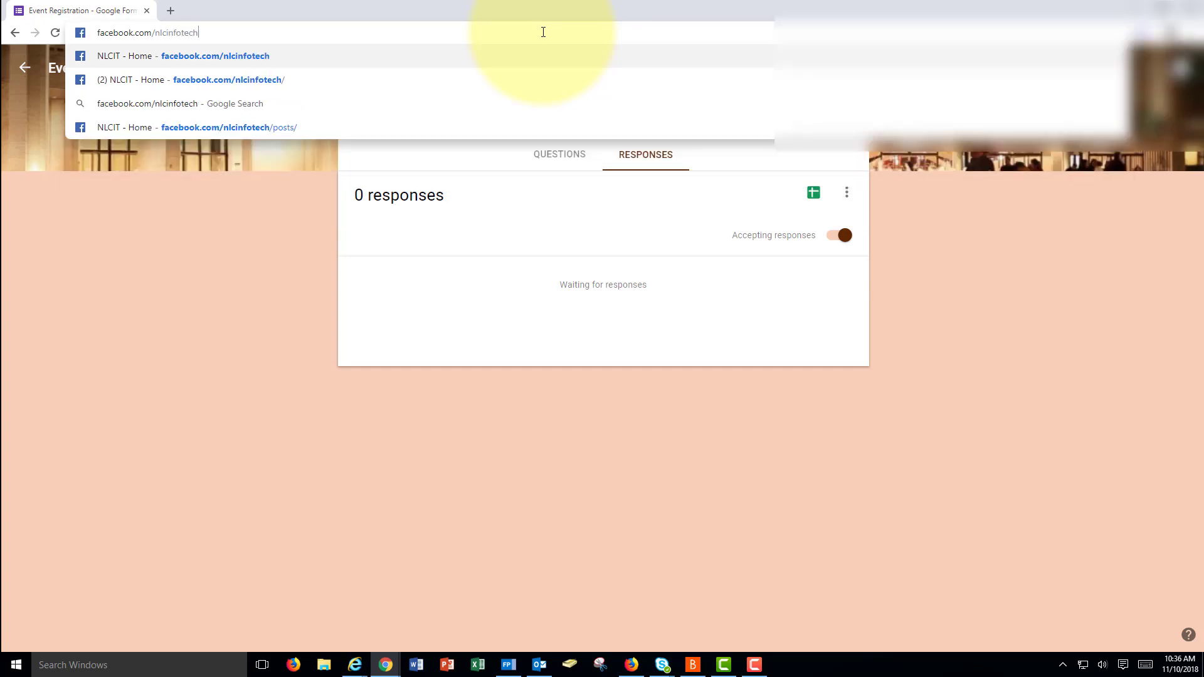
{"action": "key", "text": "Return"}
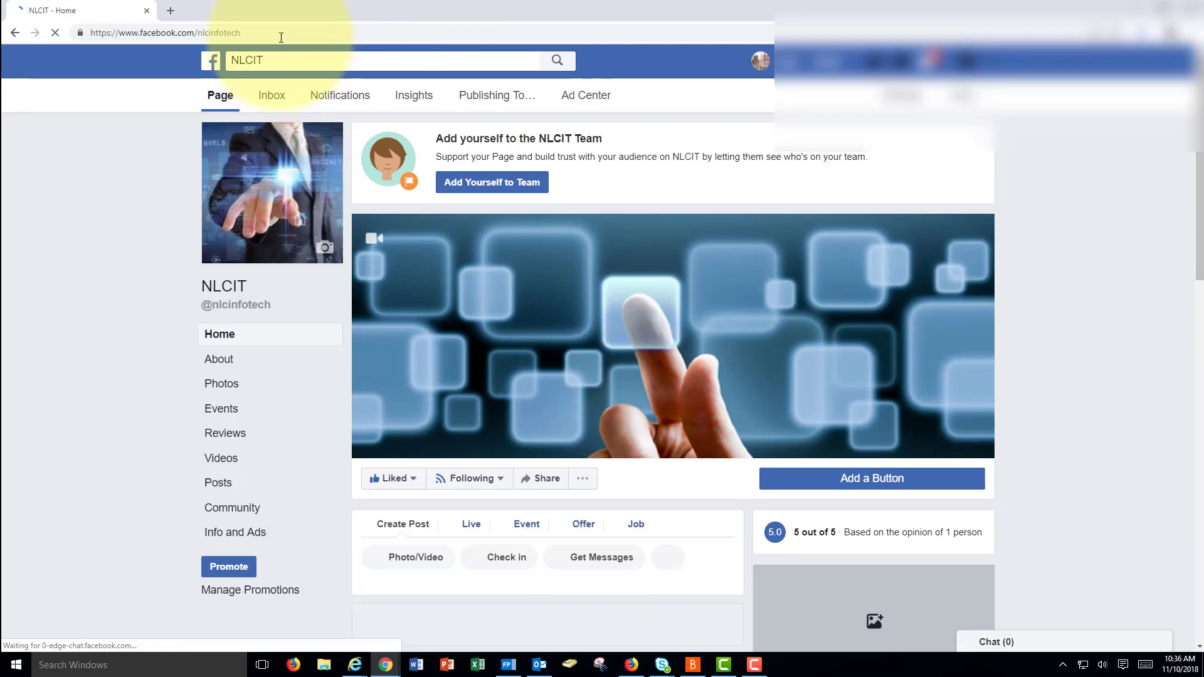
{"action": "left_click", "coordinate": [281, 32]}
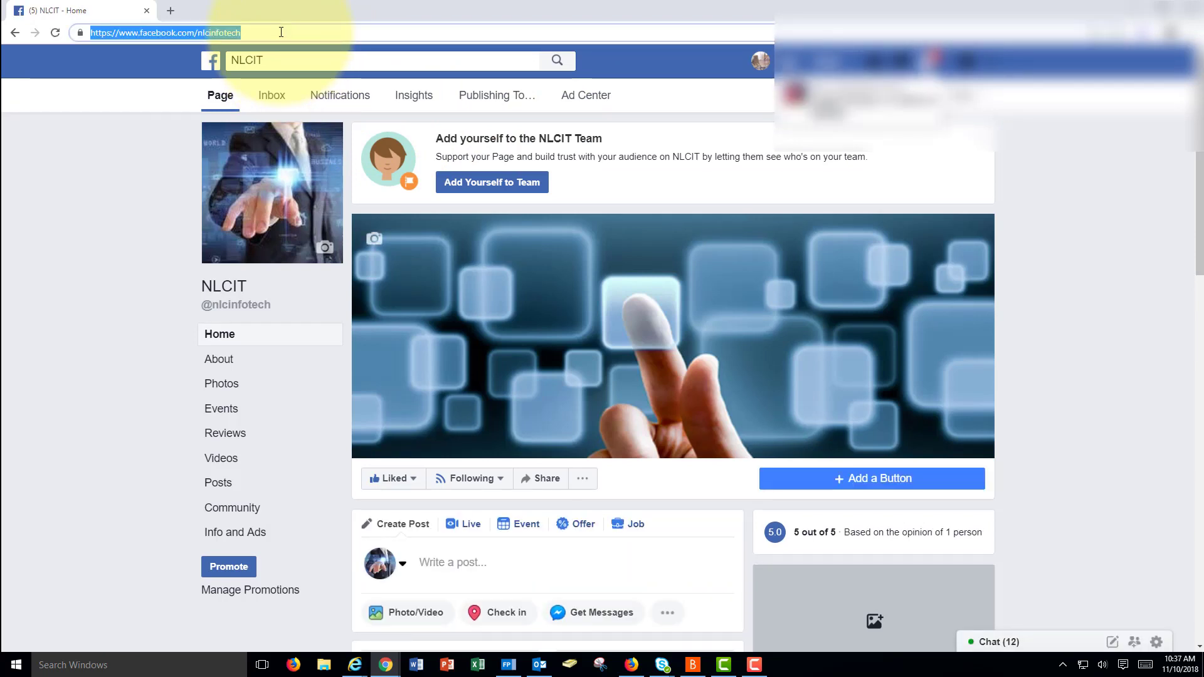
{"action": "type", "text": "youtu"}
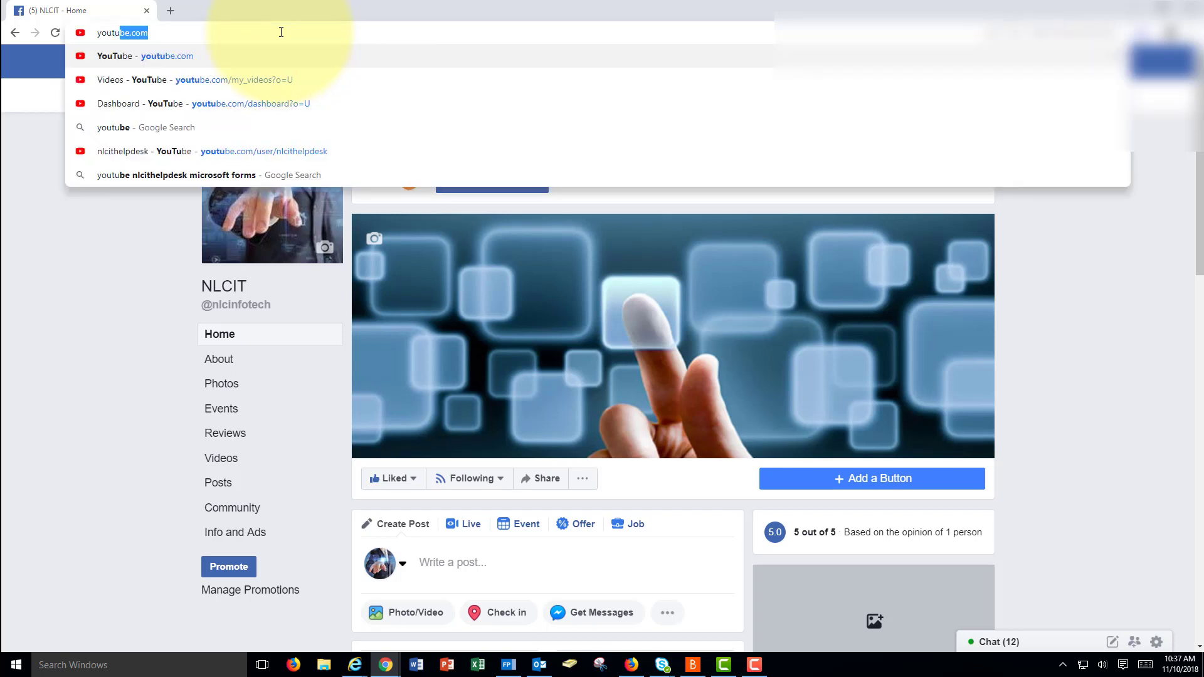
{"action": "type", "text": "be.com"}
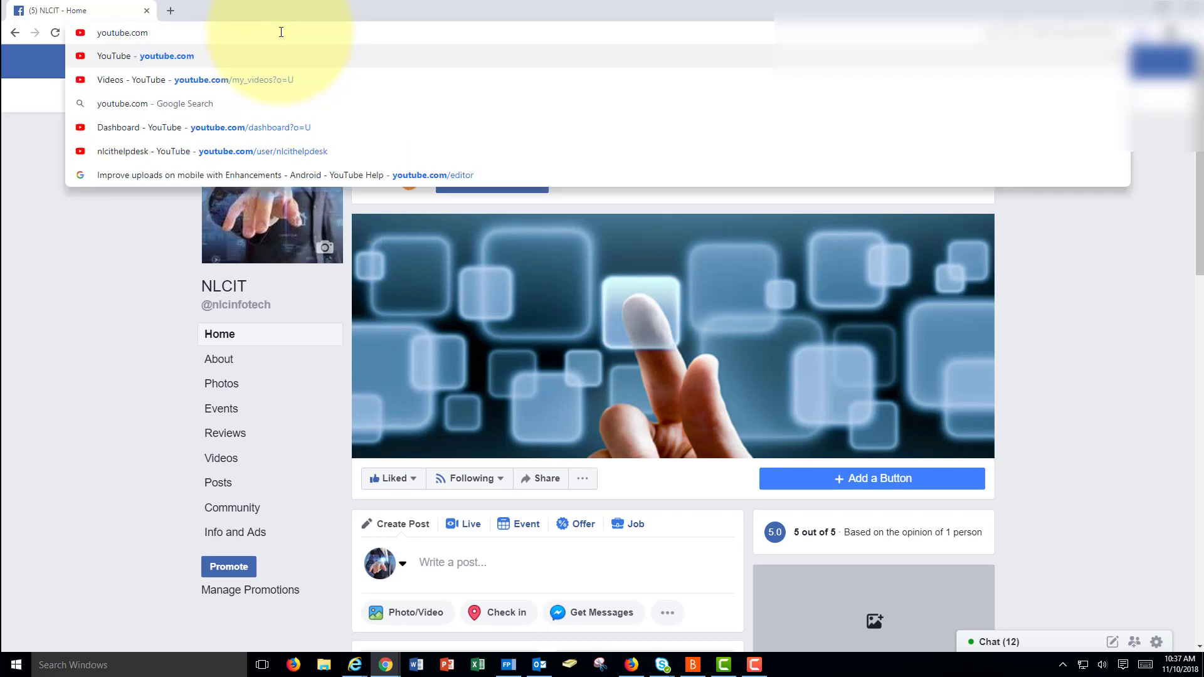
{"action": "type", "text": "/user/"}
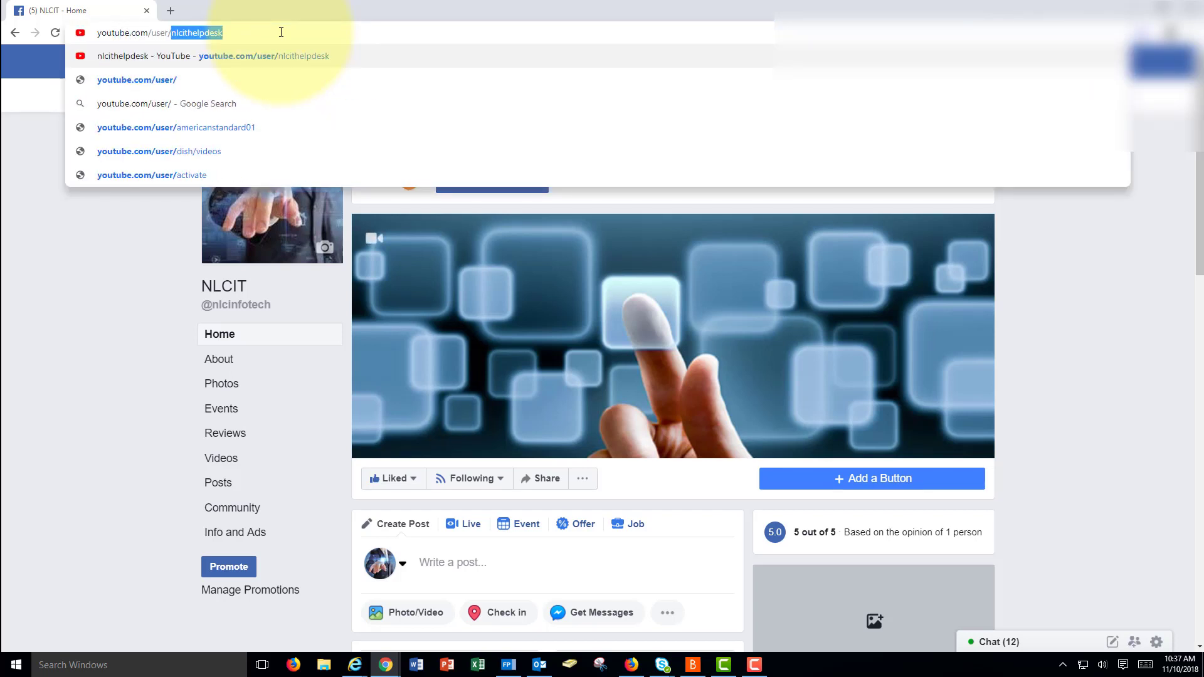